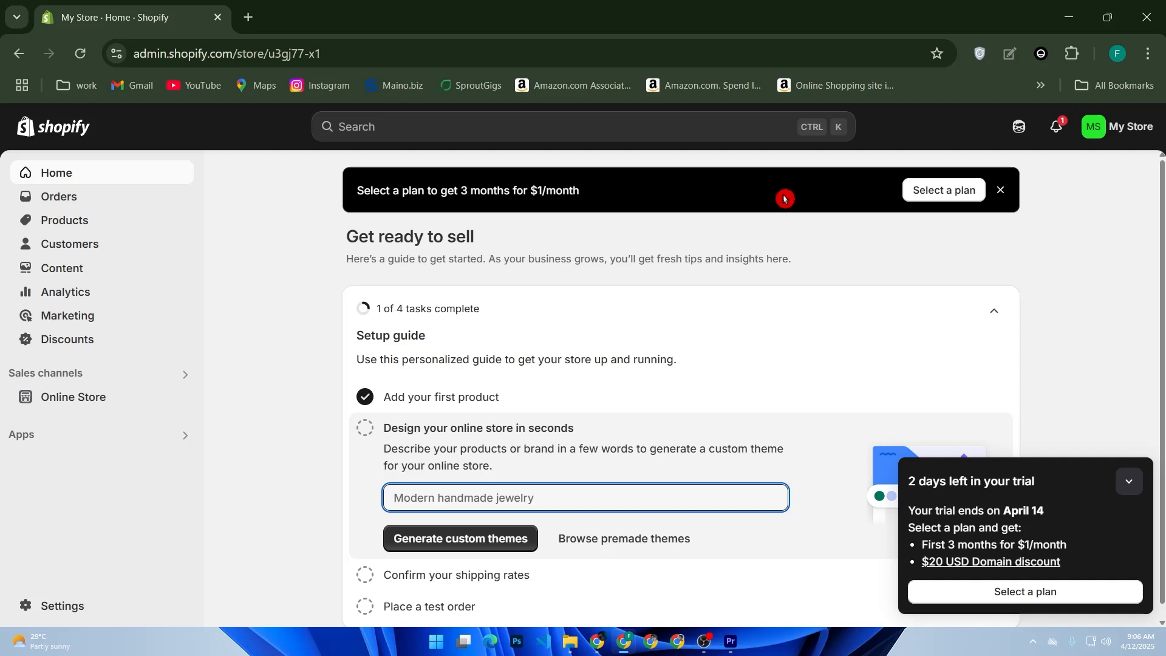
Open the Shopify App Store from the store's app and sales channel settings.
{"action": "left_click", "coordinate": [97, 433]}
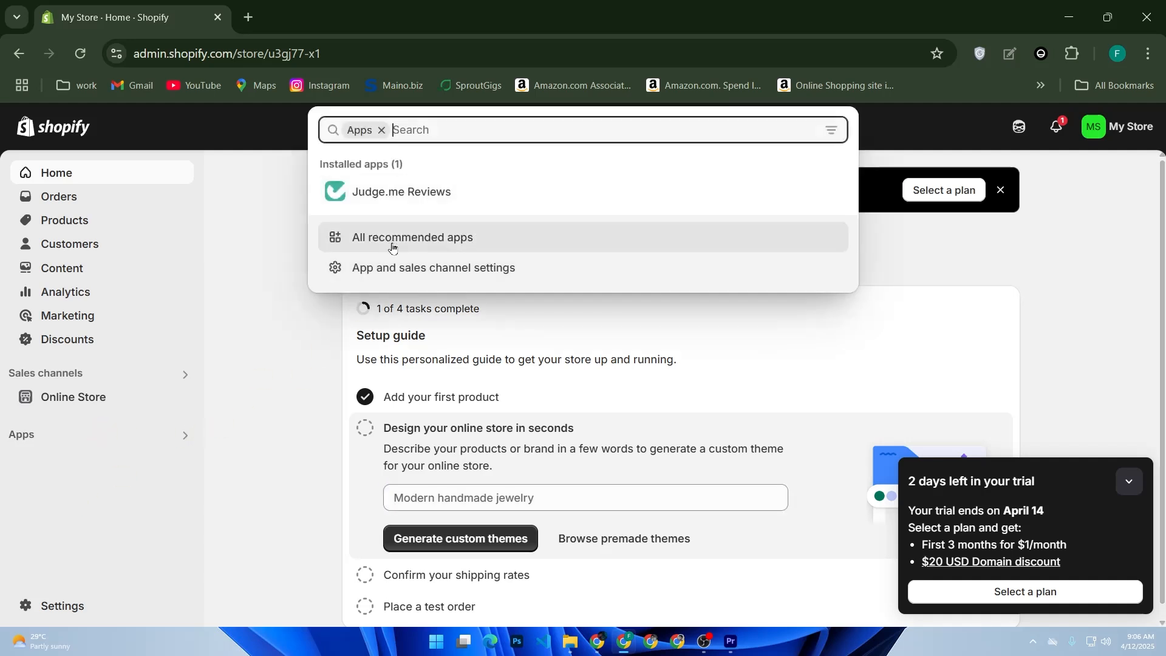
{"action": "left_click", "coordinate": [395, 269]}
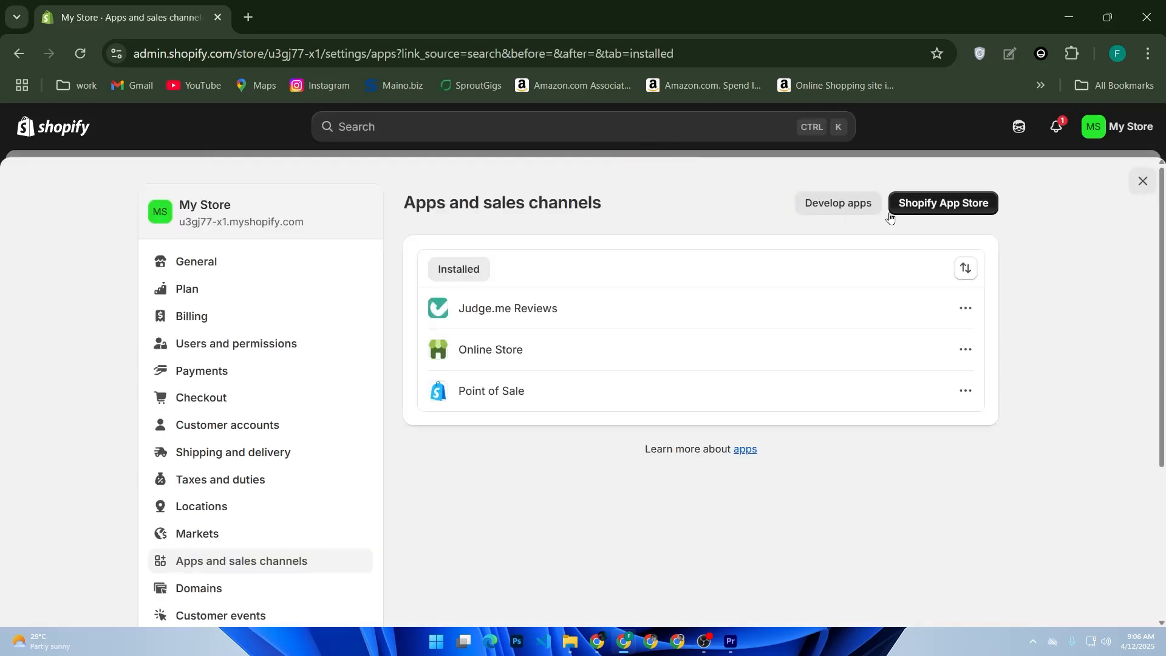
{"action": "left_click", "coordinate": [949, 201]}
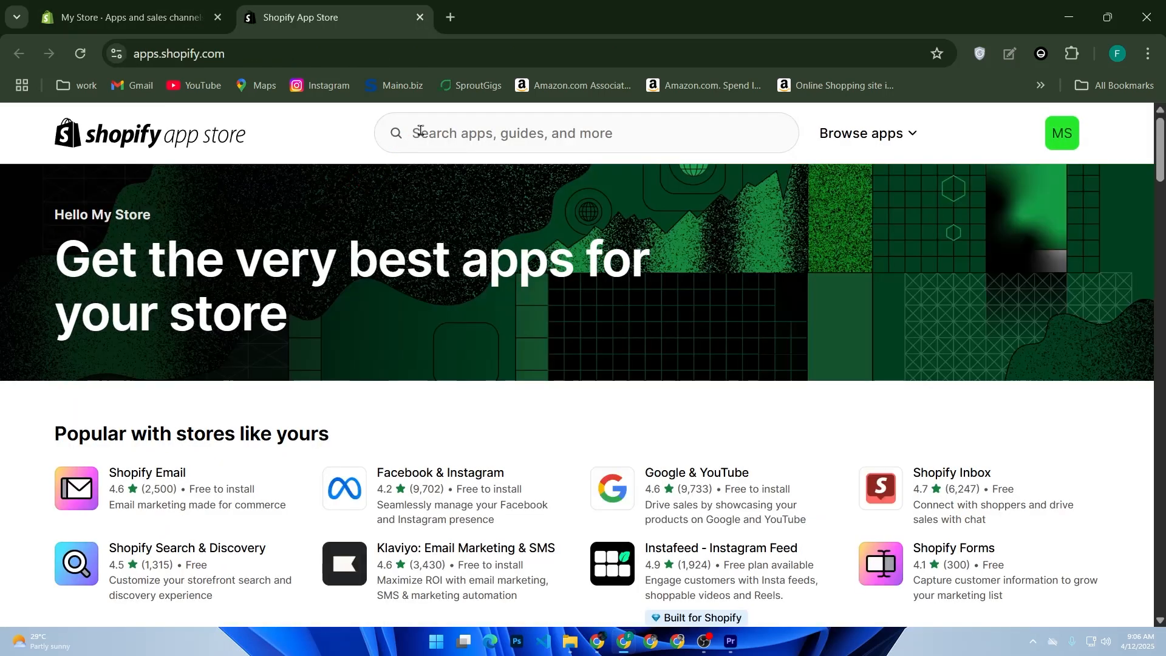
Search the app store for "email pop up".
{"action": "left_click", "coordinate": [420, 130]}
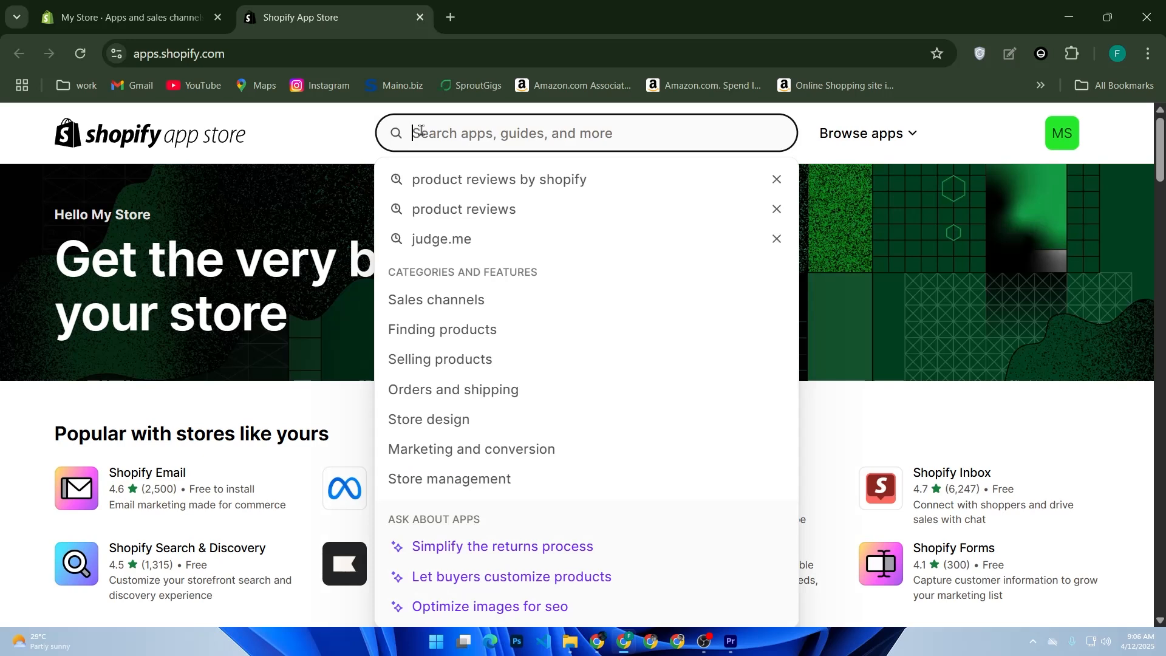
{"action": "type", "text": "ema"}
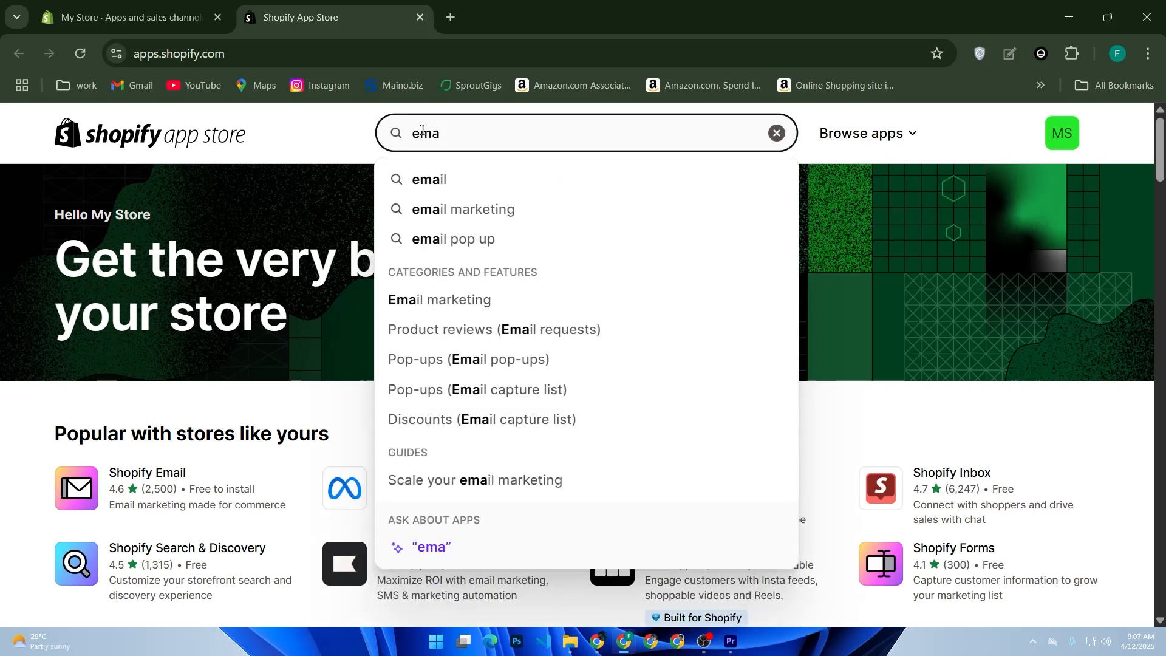
{"action": "left_click", "coordinate": [418, 240]}
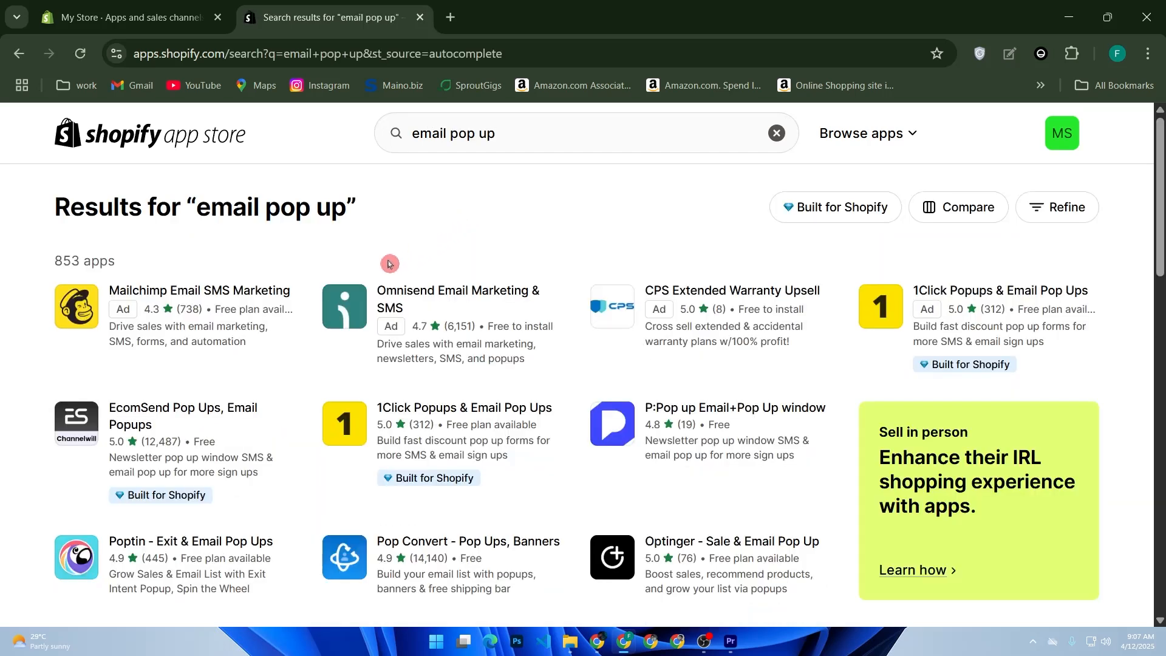
Browse the email pop-up results and open the listing for Privy - Pop Ups, Email, & SMS.
{"action": "scroll", "coordinate": [389, 264], "scroll_direction": "down", "scroll_amount": 5}
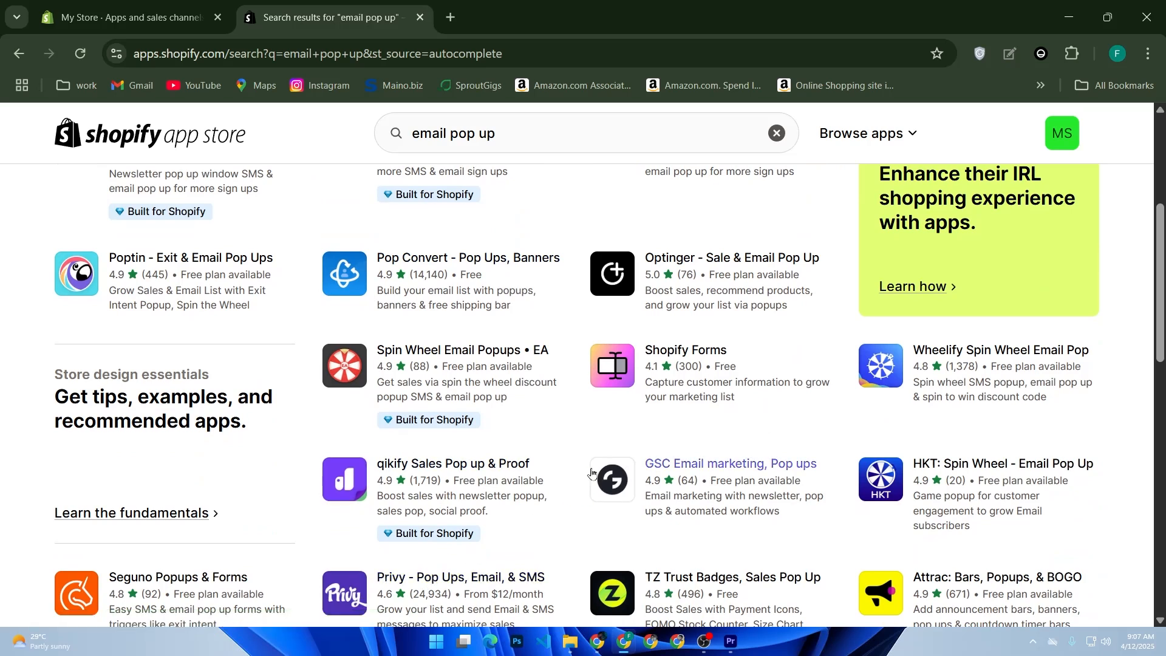
{"action": "scroll", "coordinate": [495, 465], "scroll_direction": "up", "scroll_amount": 5}
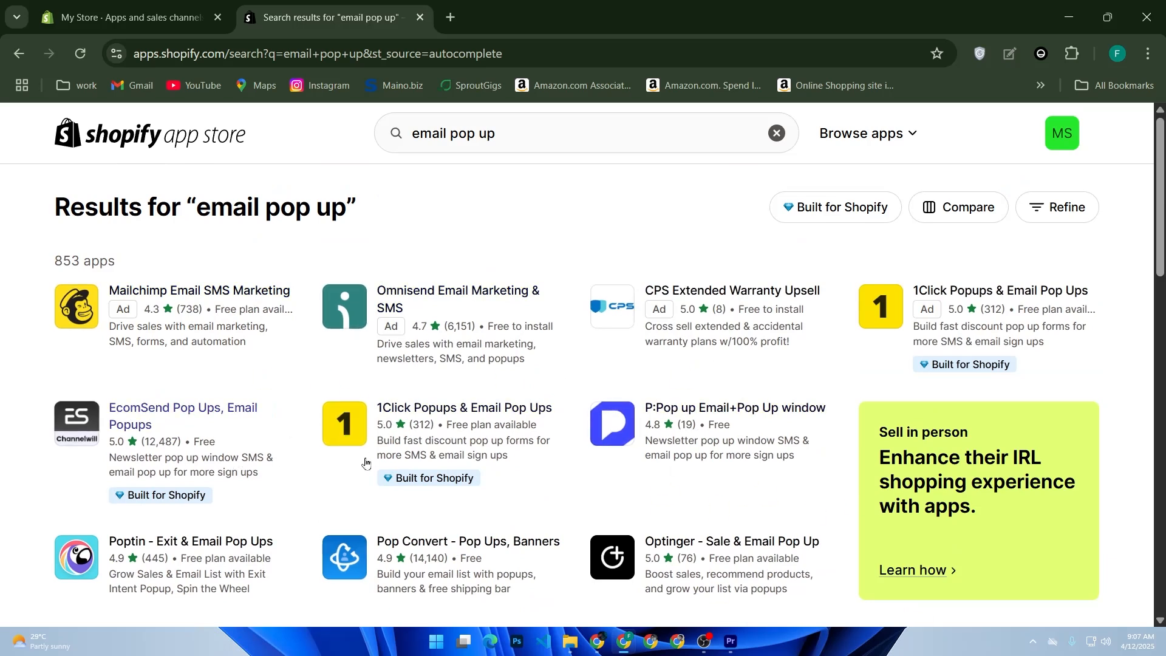
{"action": "scroll", "coordinate": [383, 460], "scroll_direction": "down", "scroll_amount": 7}
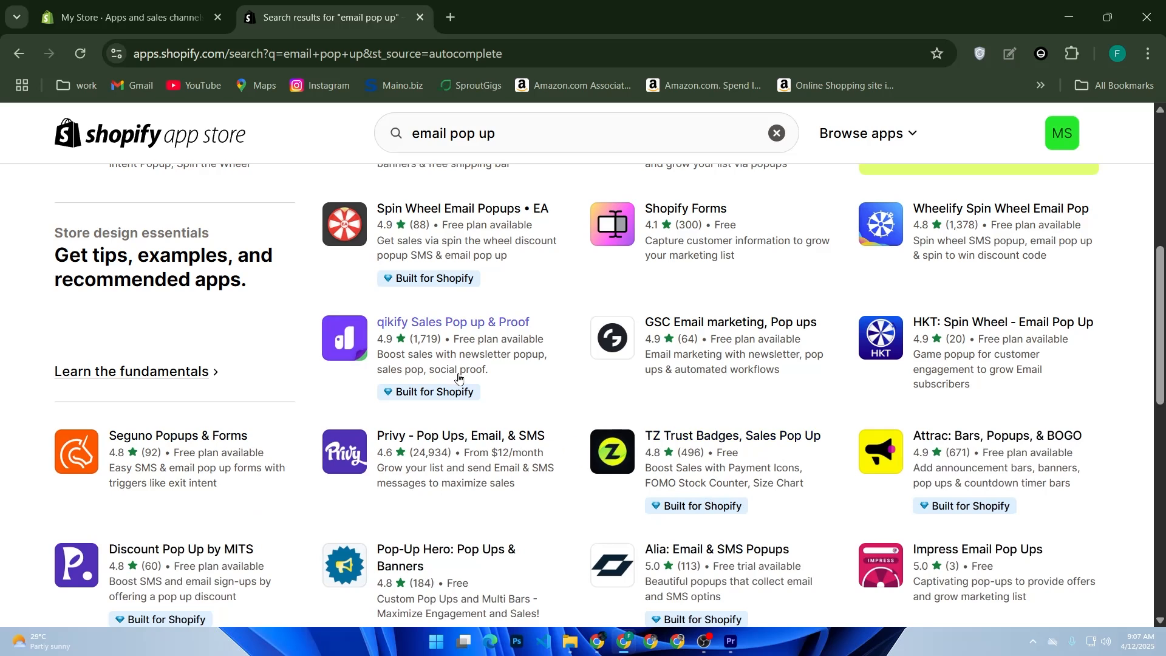
{"action": "left_click", "coordinate": [421, 450]}
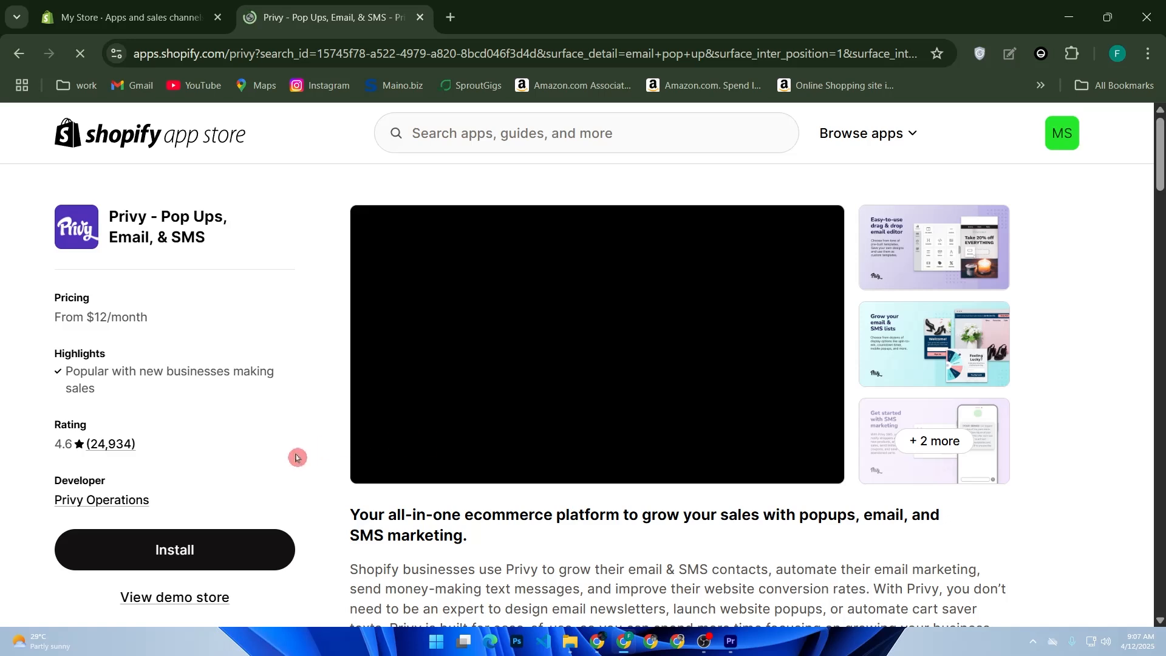
Install Privy on the store and skip the business details confirmation.
{"action": "left_click", "coordinate": [266, 551]}
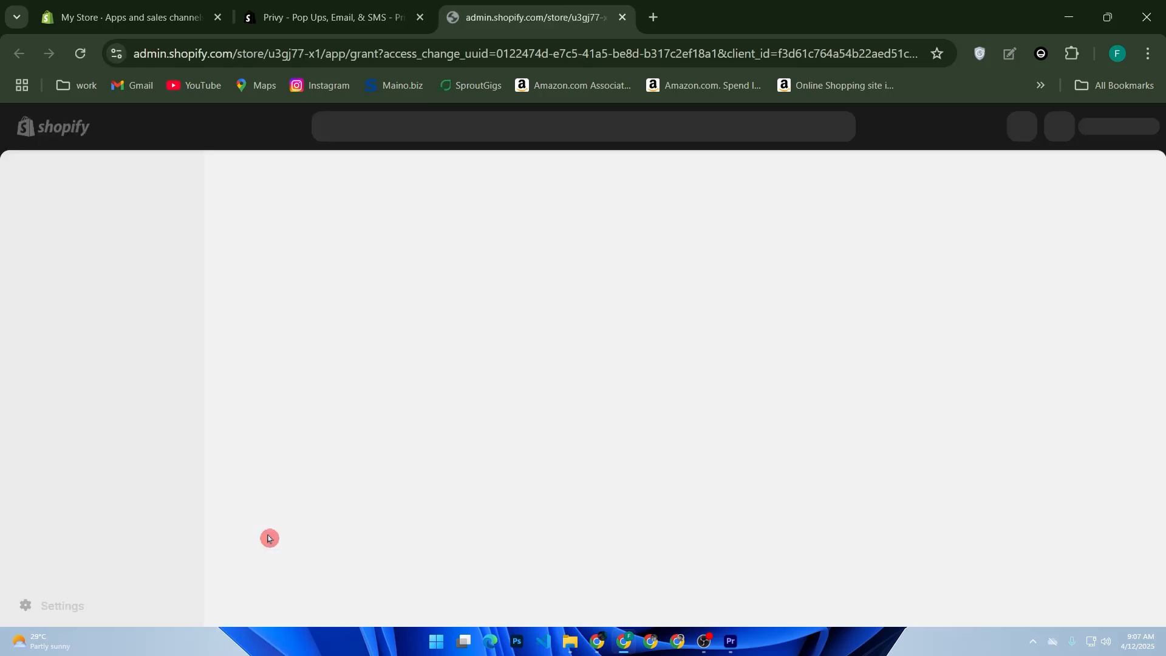
{"action": "left_click", "coordinate": [906, 504]}
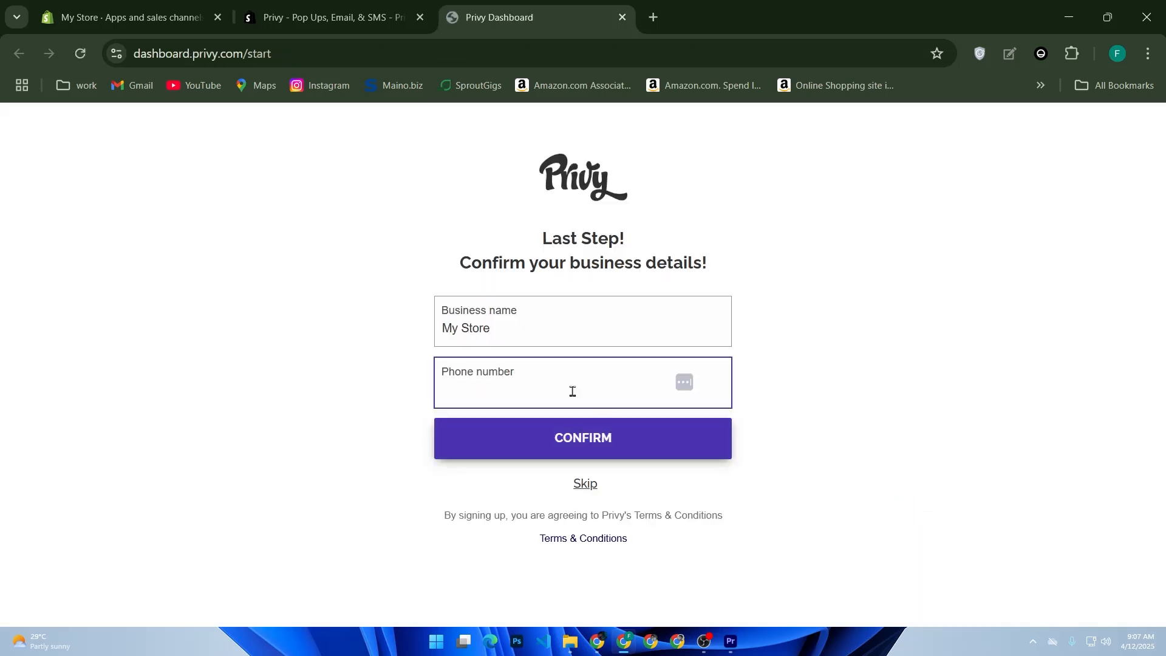
{"action": "left_click", "coordinate": [586, 484]}
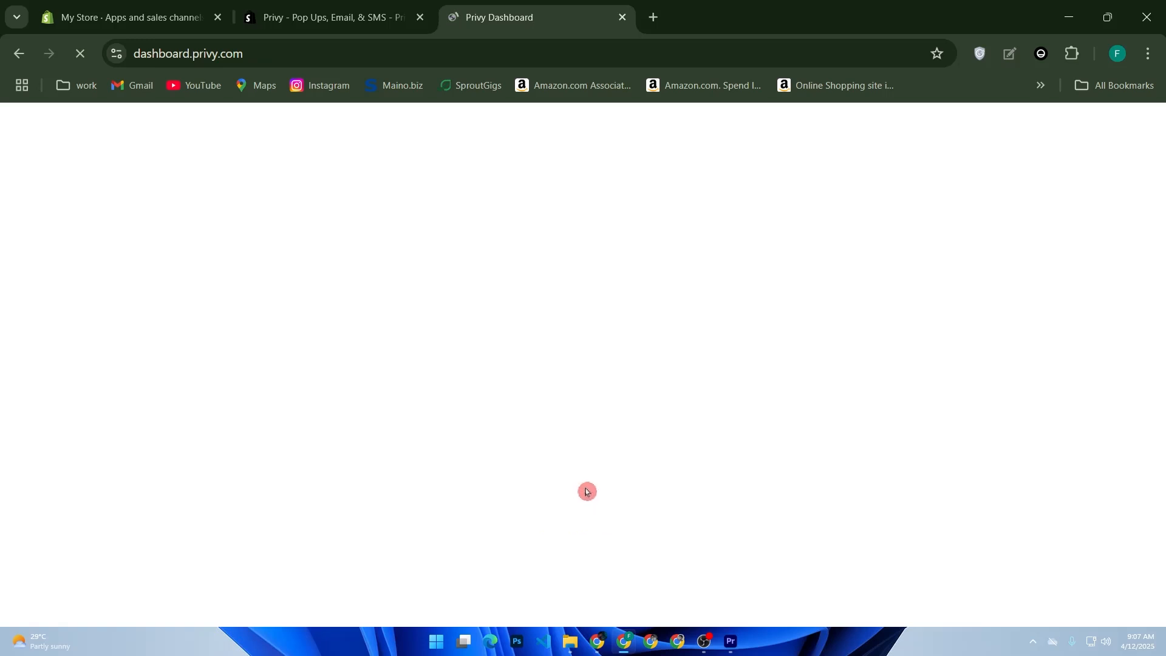
Continue past the Shopify data sync and submit the account details with the contact email and phone number filled in.
{"action": "scroll", "coordinate": [584, 484], "scroll_direction": "down", "scroll_amount": 3}
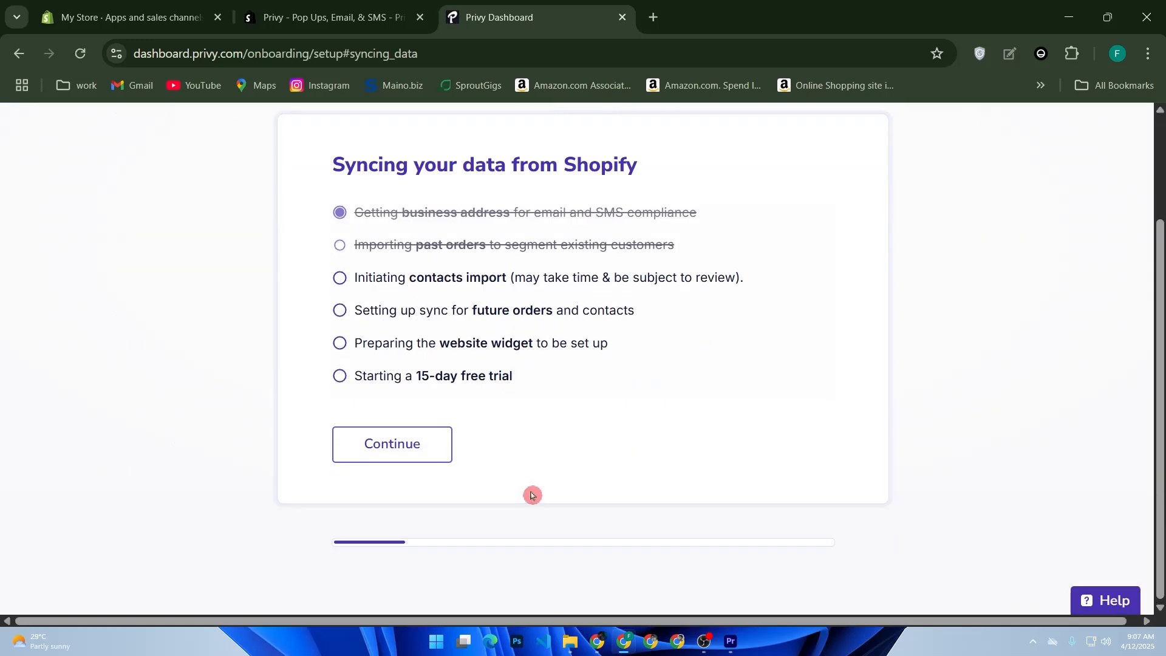
{"action": "left_click", "coordinate": [433, 456]}
{"action": "scroll", "coordinate": [441, 456], "scroll_direction": "down", "scroll_amount": 4}
{"action": "scroll", "coordinate": [443, 455], "scroll_direction": "up", "scroll_amount": 4}
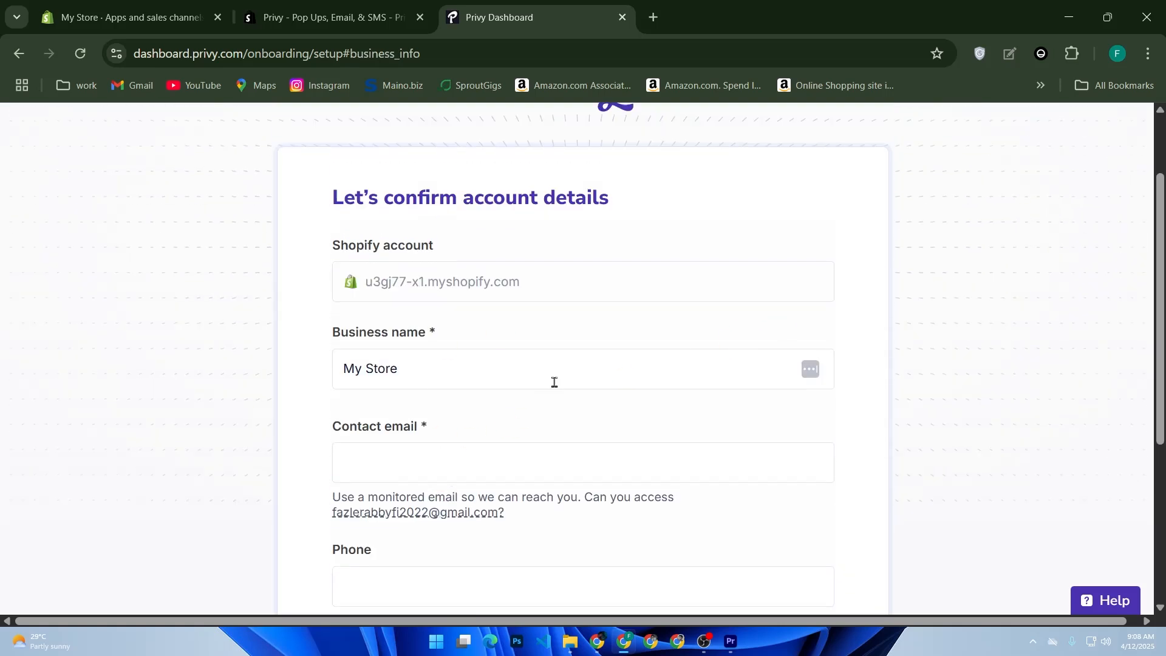
{"action": "scroll", "coordinate": [468, 299], "scroll_direction": "down", "scroll_amount": 5}
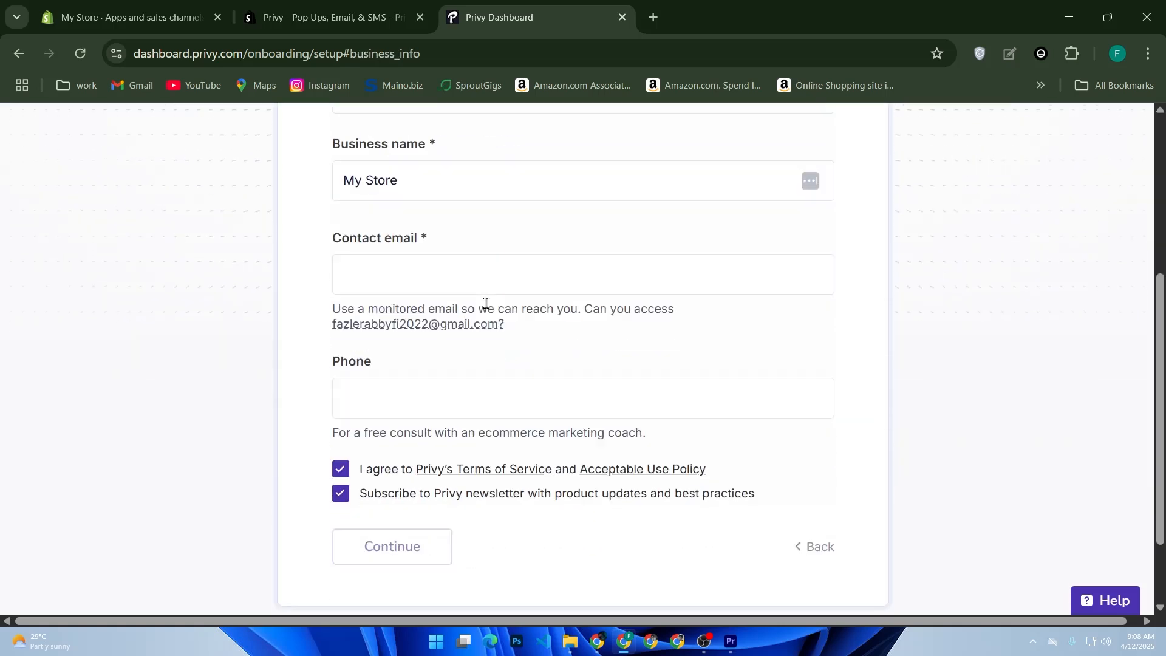
{"action": "left_click", "coordinate": [403, 167]}
{"action": "left_click", "coordinate": [460, 222]}
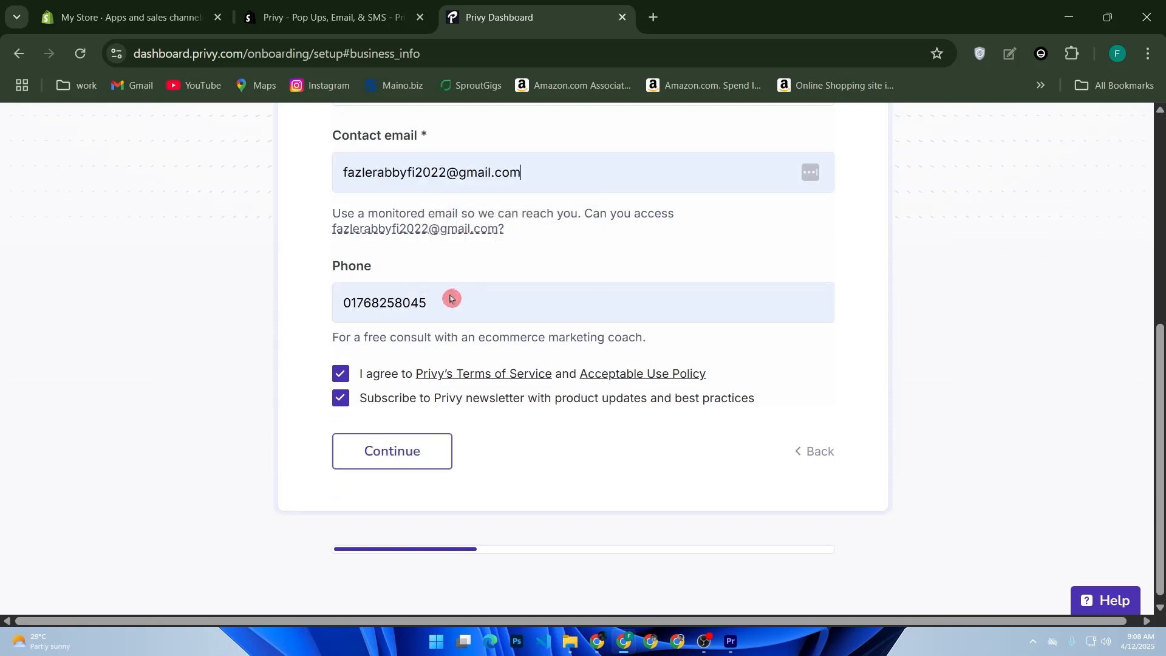
{"action": "left_click", "coordinate": [398, 450]}
Answer the next onboarding question, then choose "No, I'm just starting out" for the email or SMS marketing tool.
{"action": "left_click", "coordinate": [390, 286]}
{"action": "left_click", "coordinate": [420, 439]}
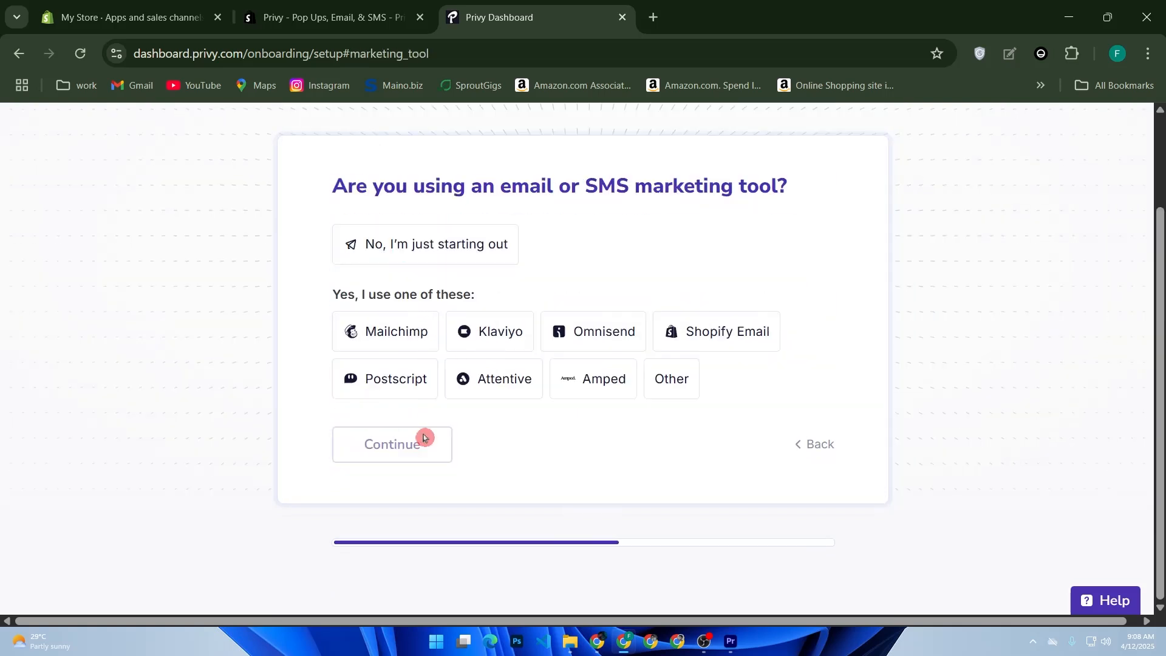
{"action": "left_click", "coordinate": [457, 258]}
{"action": "left_click", "coordinate": [358, 441]}
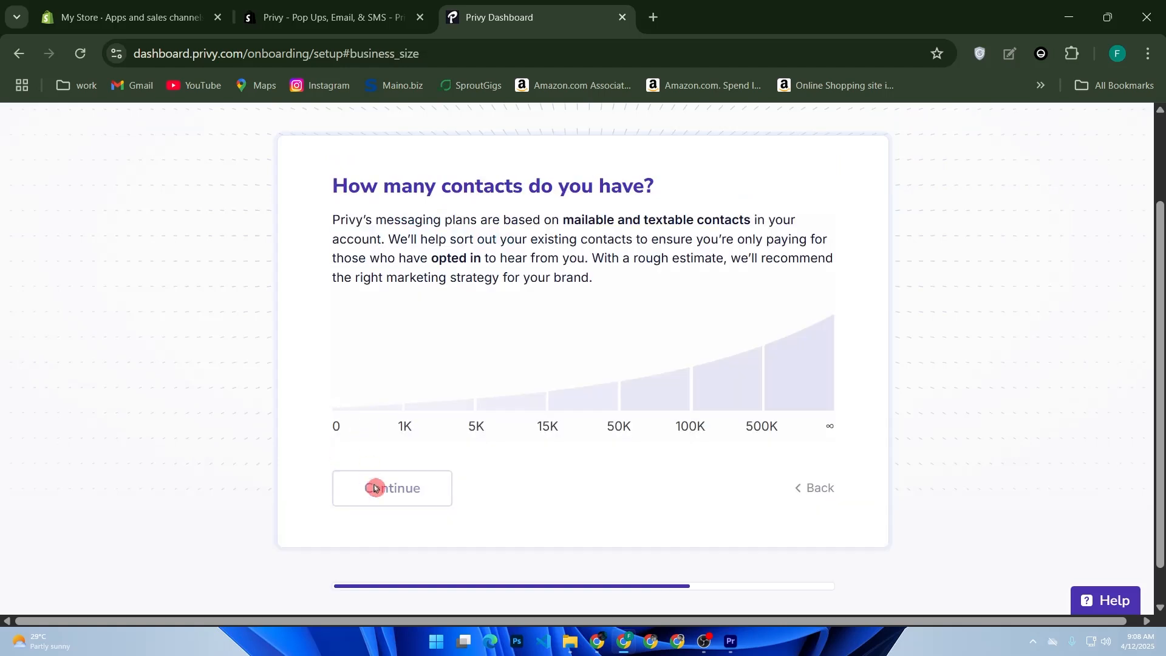
Pick about 1K contacts and "I just want to look around", then finish onboarding with the referral channel left blank.
{"action": "left_click", "coordinate": [396, 427]}
{"action": "left_click", "coordinate": [374, 502]}
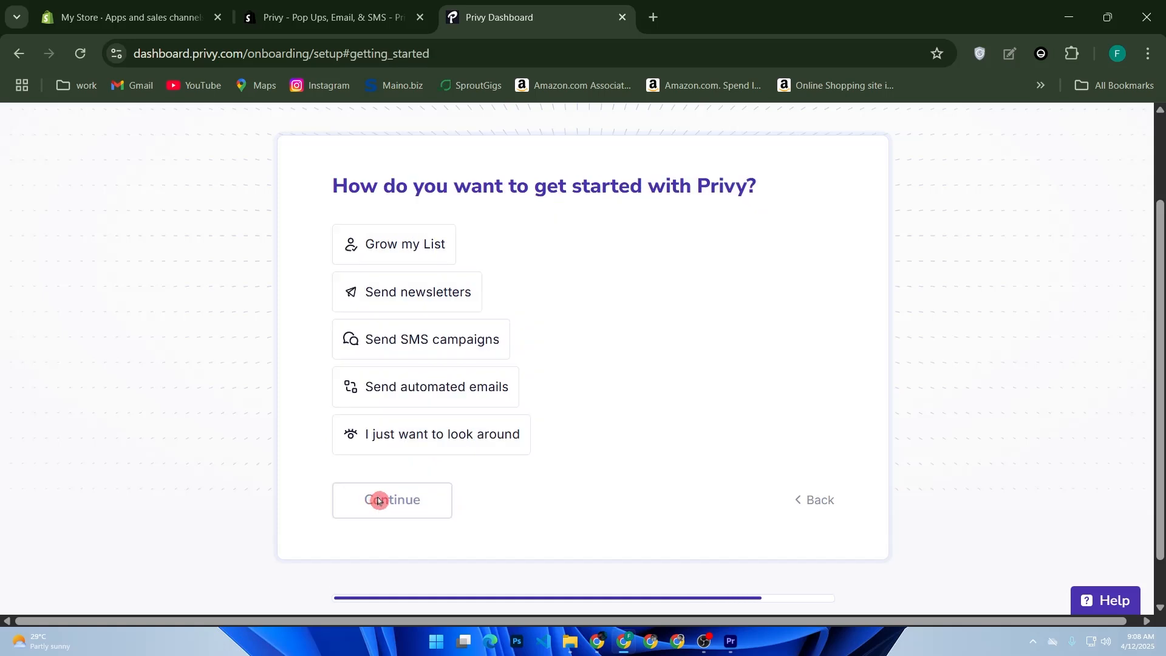
{"action": "left_click", "coordinate": [394, 443]}
{"action": "left_click", "coordinate": [381, 505]}
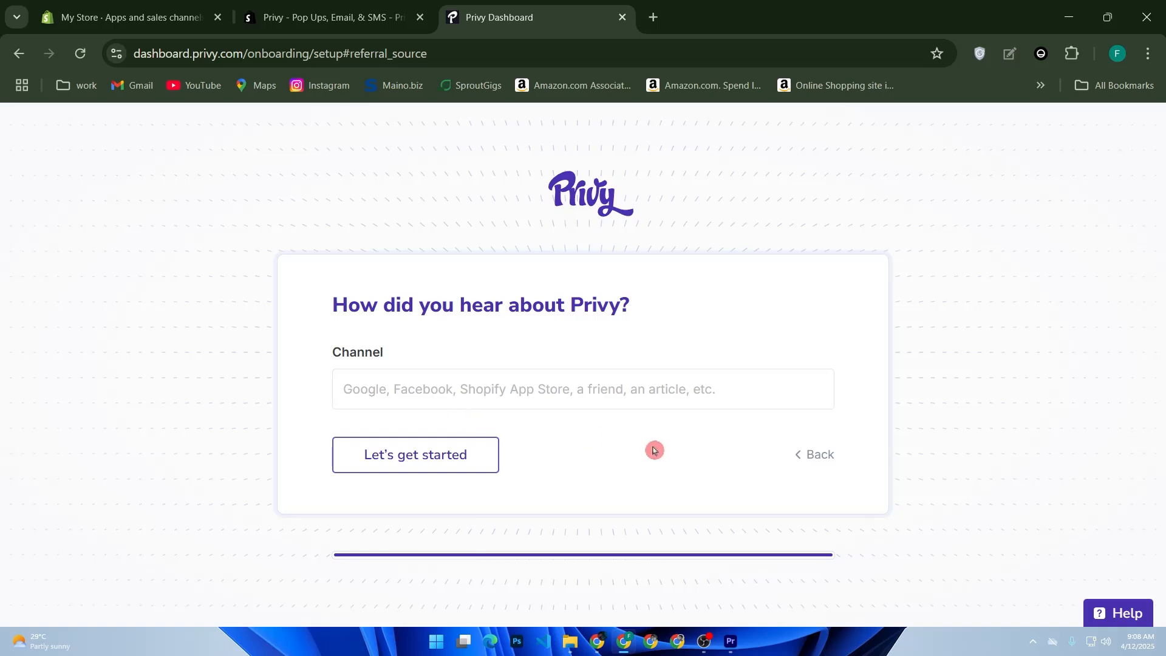
{"action": "left_click", "coordinate": [450, 454]}
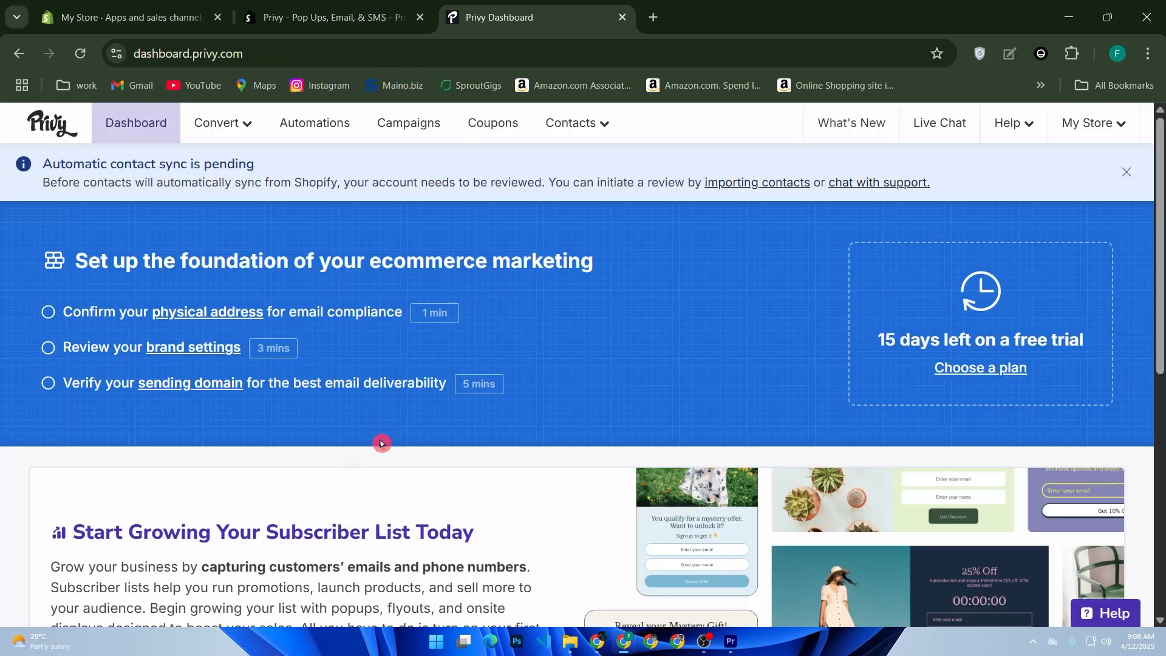
Examine the Privy dashboard's setup checklist, subscriber list section and abandoned cart email section.
{"action": "scroll", "coordinate": [417, 462], "scroll_direction": "down", "scroll_amount": 5}
{"action": "scroll", "coordinate": [416, 461], "scroll_direction": "up", "scroll_amount": 5}
{"action": "scroll", "coordinate": [286, 434], "scroll_direction": "down", "scroll_amount": 5}
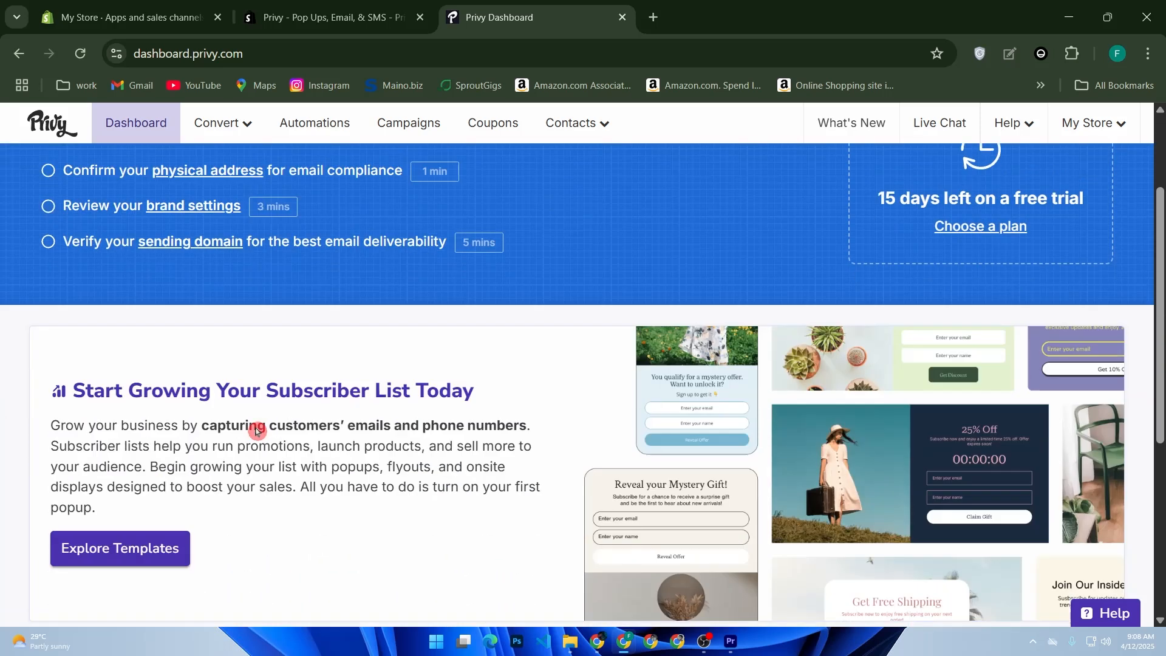
{"action": "scroll", "coordinate": [257, 432], "scroll_direction": "down", "scroll_amount": 3}
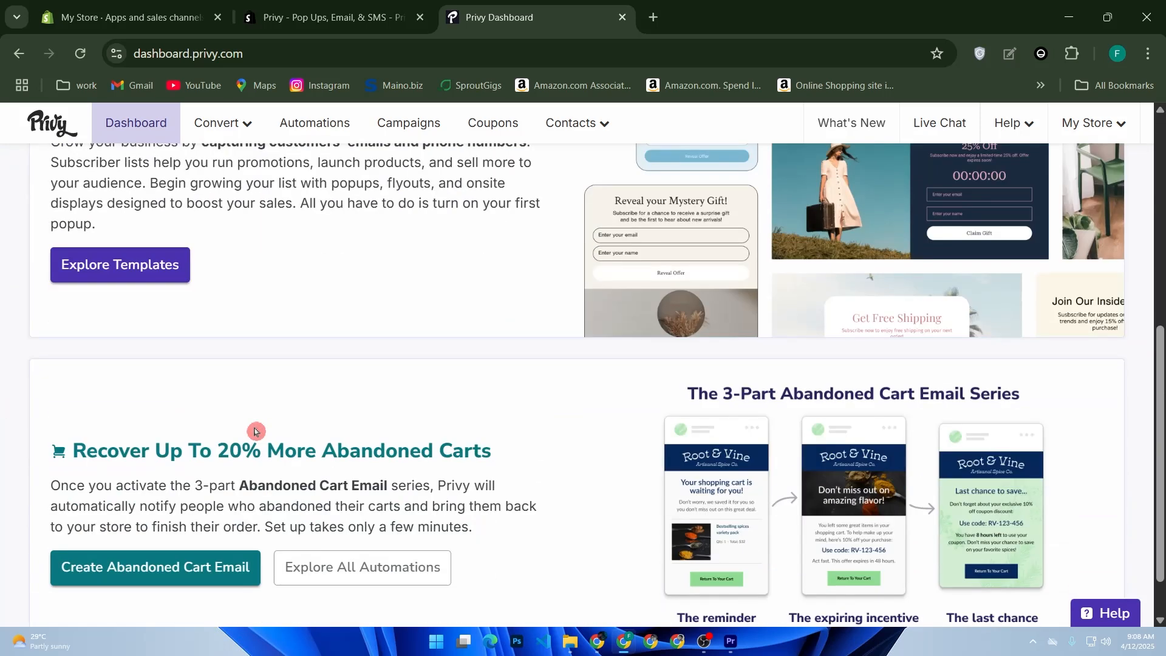
{"action": "scroll", "coordinate": [247, 438], "scroll_direction": "down", "scroll_amount": 1}
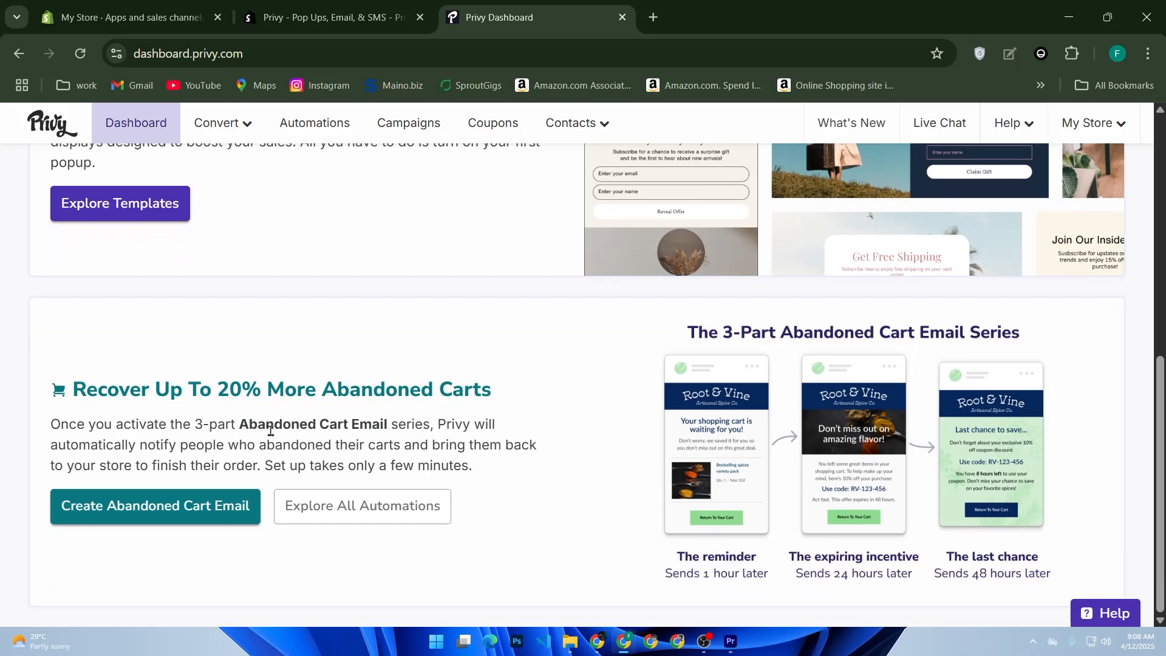
{"action": "scroll", "coordinate": [515, 429], "scroll_direction": "up", "scroll_amount": 7}
{"action": "scroll", "coordinate": [970, 206], "scroll_direction": "up", "scroll_amount": 1}
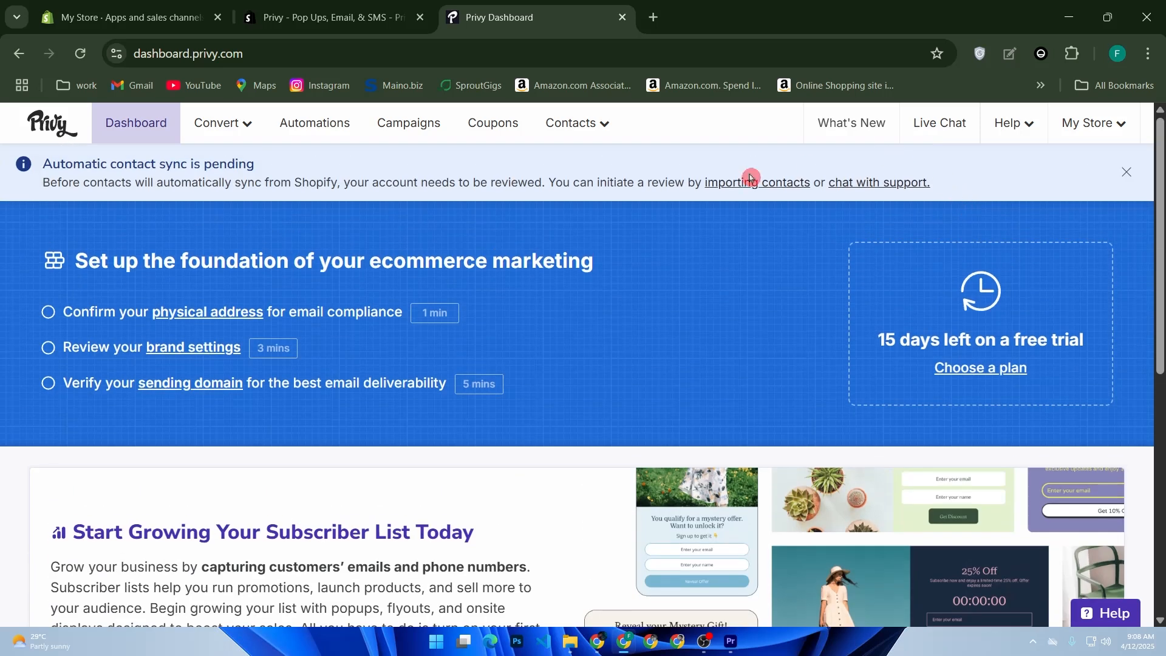
Create a new email campaign and review its recipient, sender, subject and coupon settings.
{"action": "left_click", "coordinate": [402, 134]}
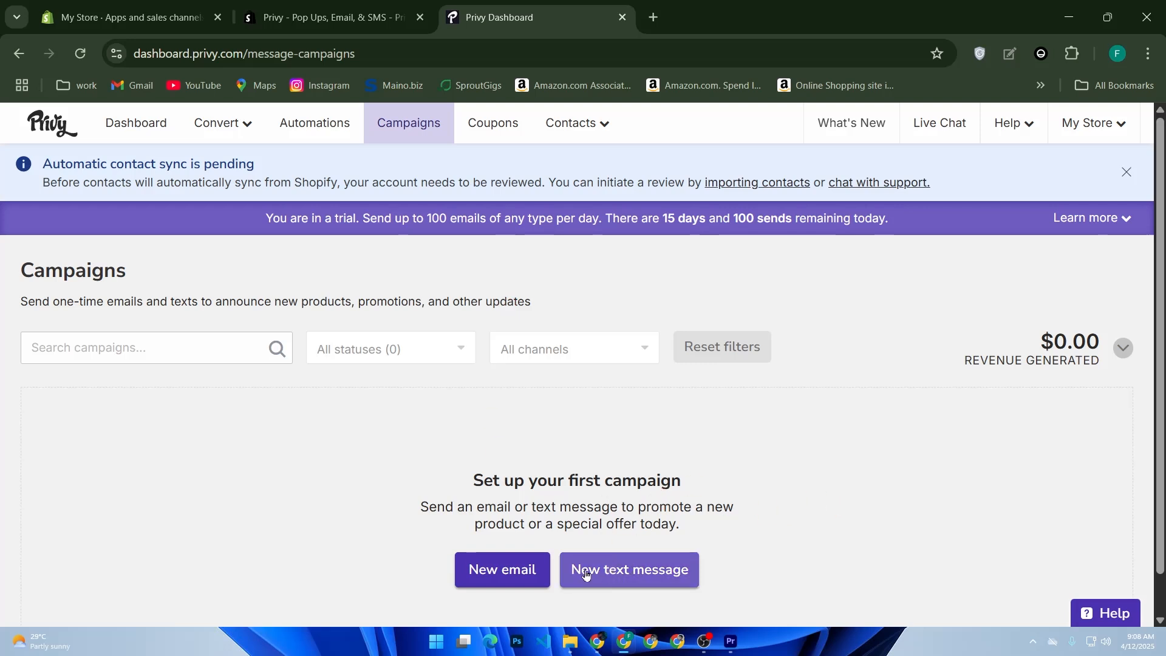
{"action": "left_click", "coordinate": [517, 577]}
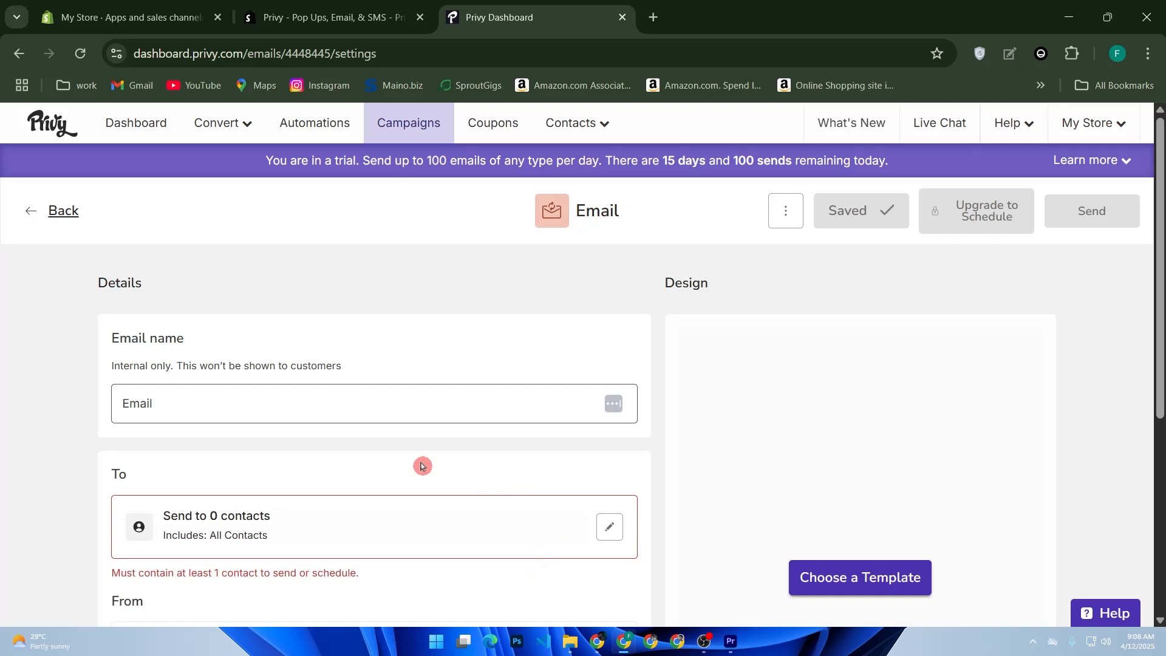
{"action": "scroll", "coordinate": [340, 480], "scroll_direction": "down", "scroll_amount": 2}
{"action": "scroll", "coordinate": [335, 483], "scroll_direction": "down", "scroll_amount": 2}
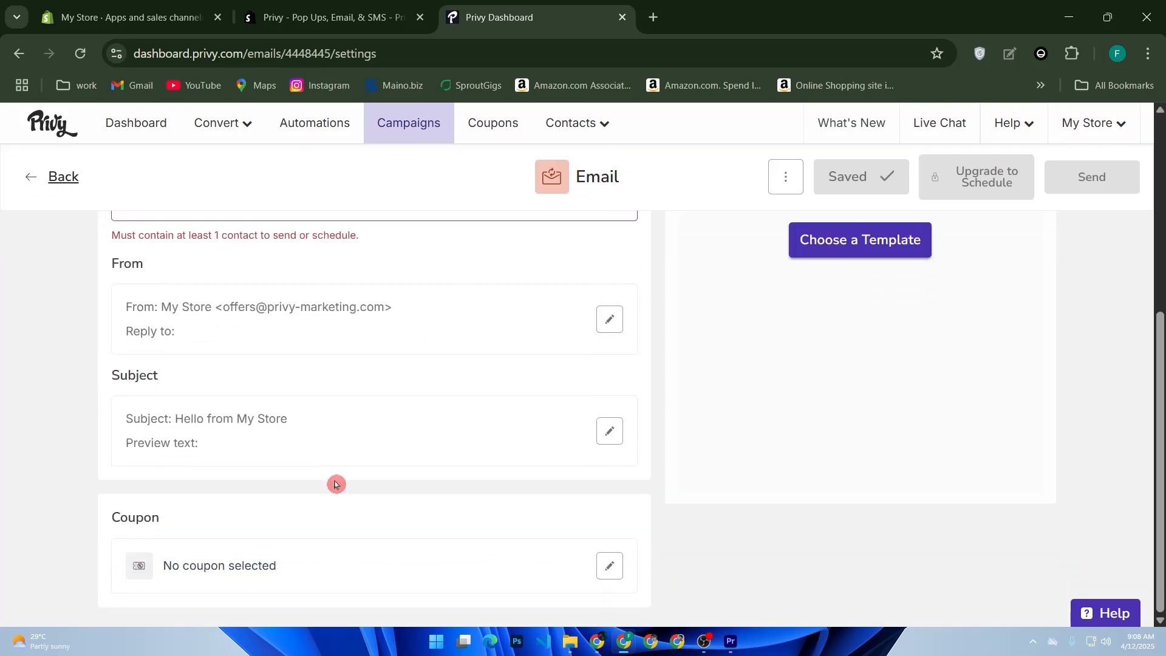
{"action": "scroll", "coordinate": [244, 504], "scroll_direction": "up", "scroll_amount": 4}
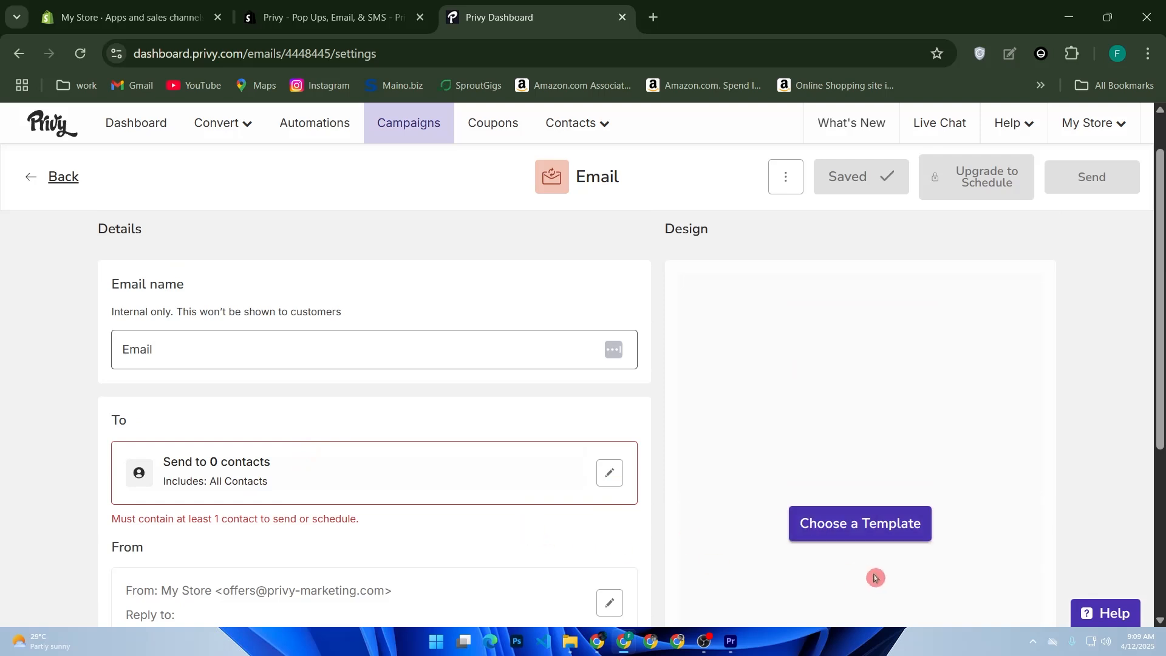
Open the template chooser for the email's design and browse the basic templates.
{"action": "left_click", "coordinate": [864, 525]}
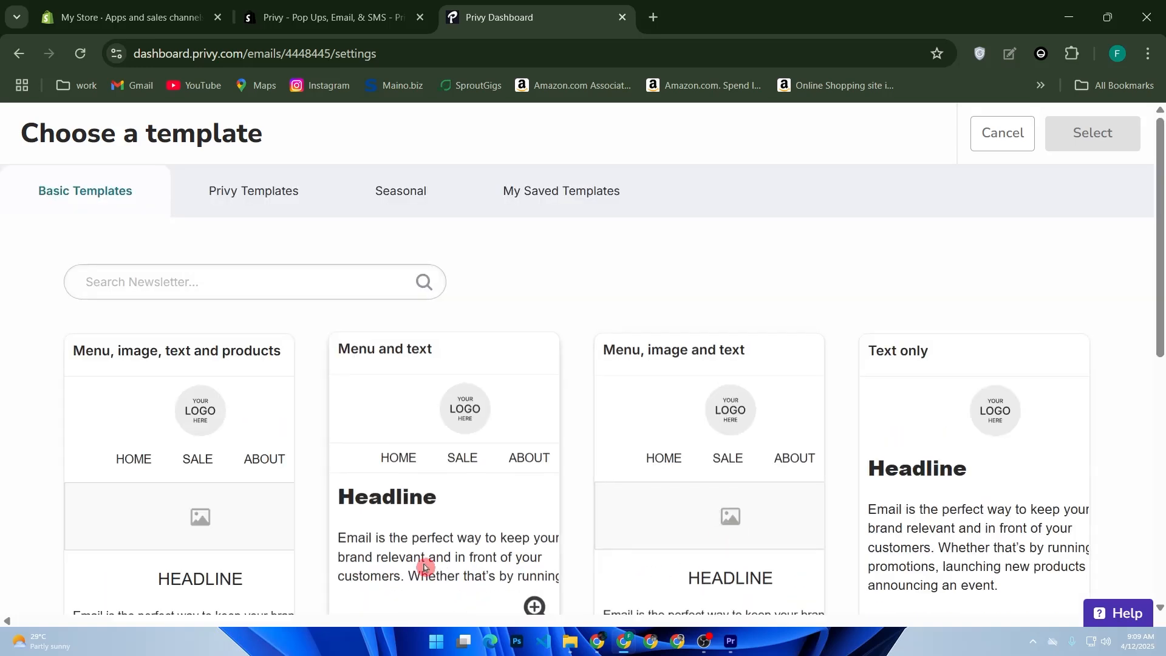
{"action": "scroll", "coordinate": [230, 535], "scroll_direction": "down", "scroll_amount": 4}
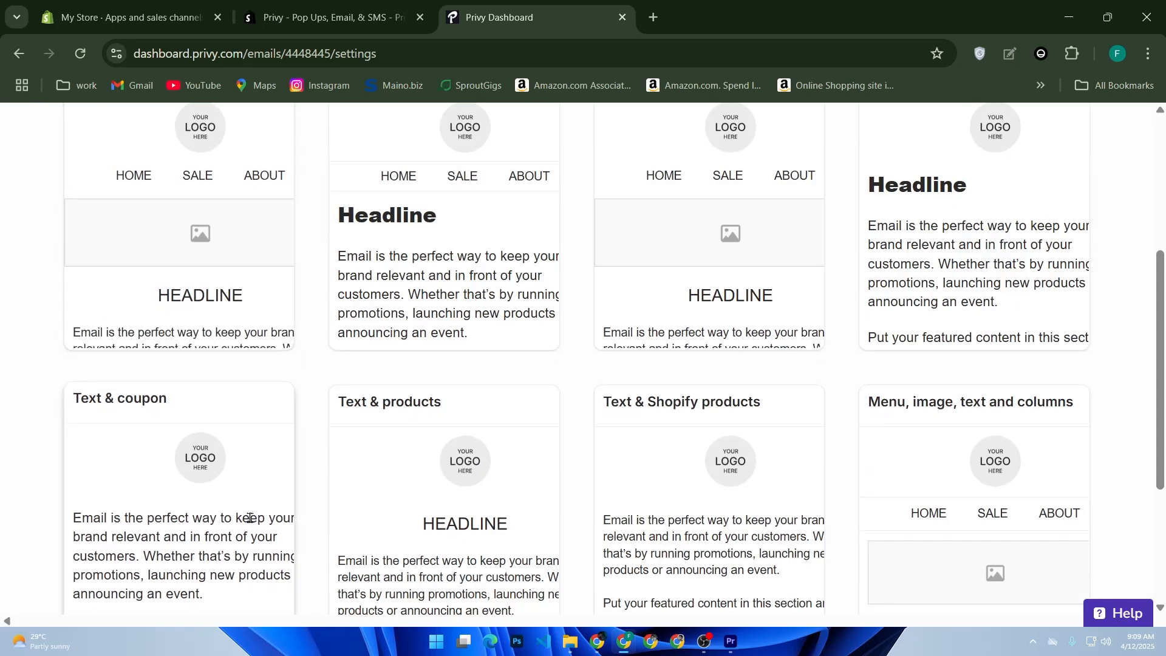
{"action": "scroll", "coordinate": [504, 497], "scroll_direction": "down", "scroll_amount": 3}
{"action": "scroll", "coordinate": [509, 500], "scroll_direction": "up", "scroll_amount": 7}
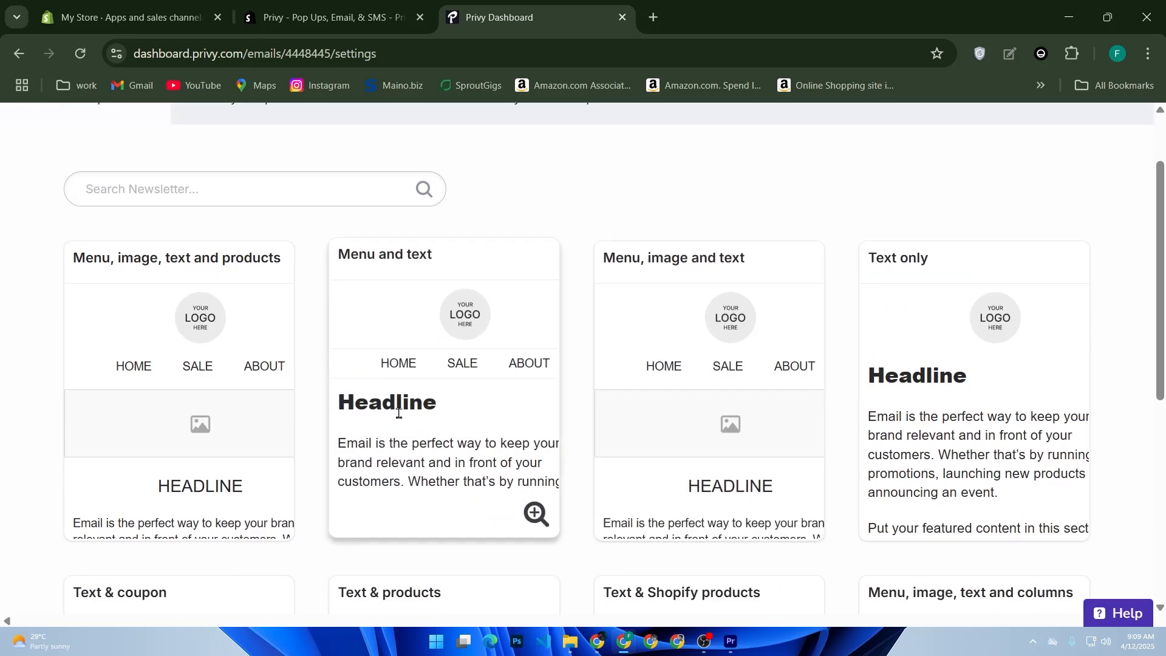
{"action": "scroll", "coordinate": [615, 437], "scroll_direction": "down", "scroll_amount": 7}
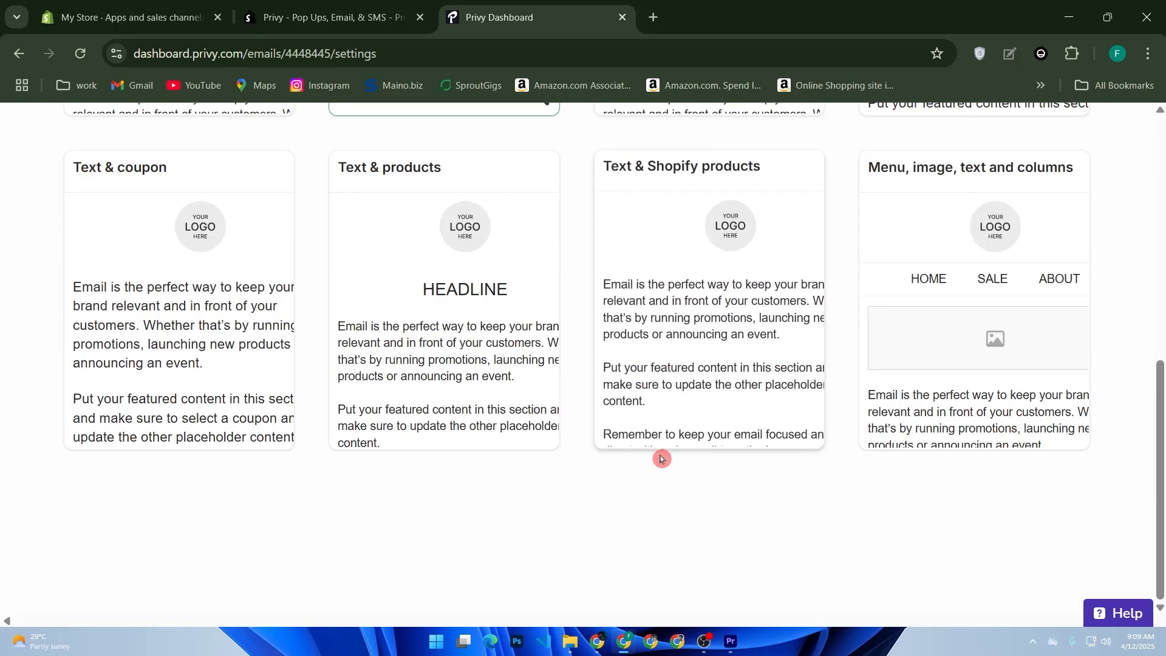
{"action": "scroll", "coordinate": [661, 458], "scroll_direction": "up", "scroll_amount": 7}
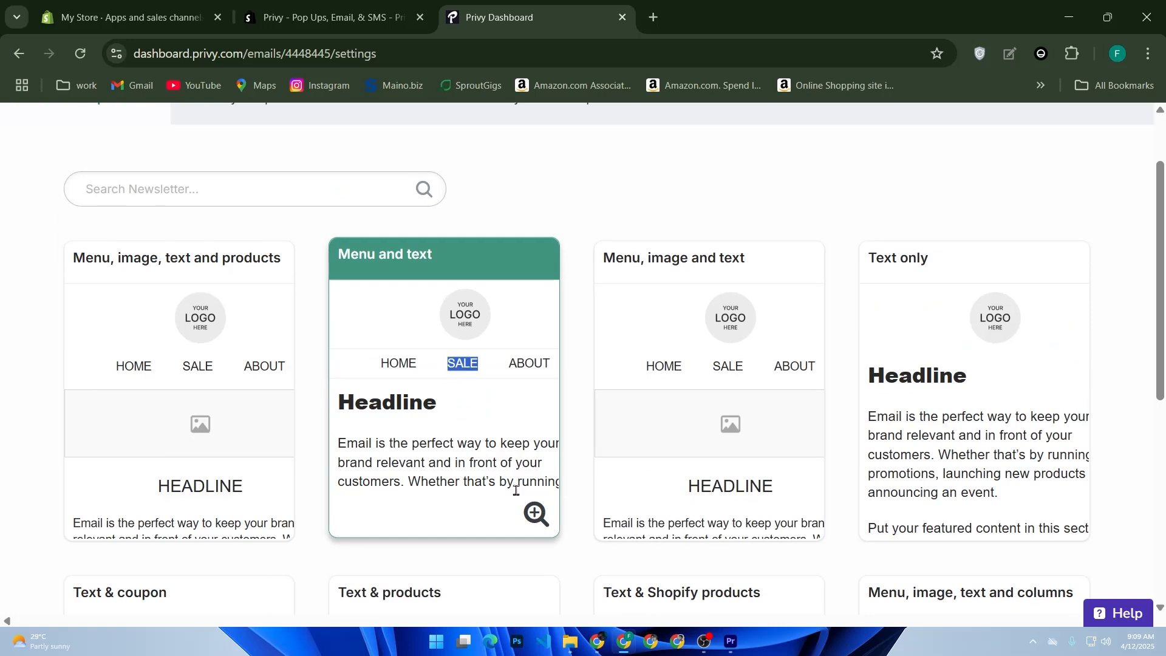
Preview the "Menu and text" template at desktop size and at mobile size, examining its headline, body text and footer.
{"action": "left_click", "coordinate": [536, 514]}
{"action": "scroll", "coordinate": [582, 460], "scroll_direction": "down", "scroll_amount": 5}
{"action": "scroll", "coordinate": [583, 460], "scroll_direction": "up", "scroll_amount": 2}
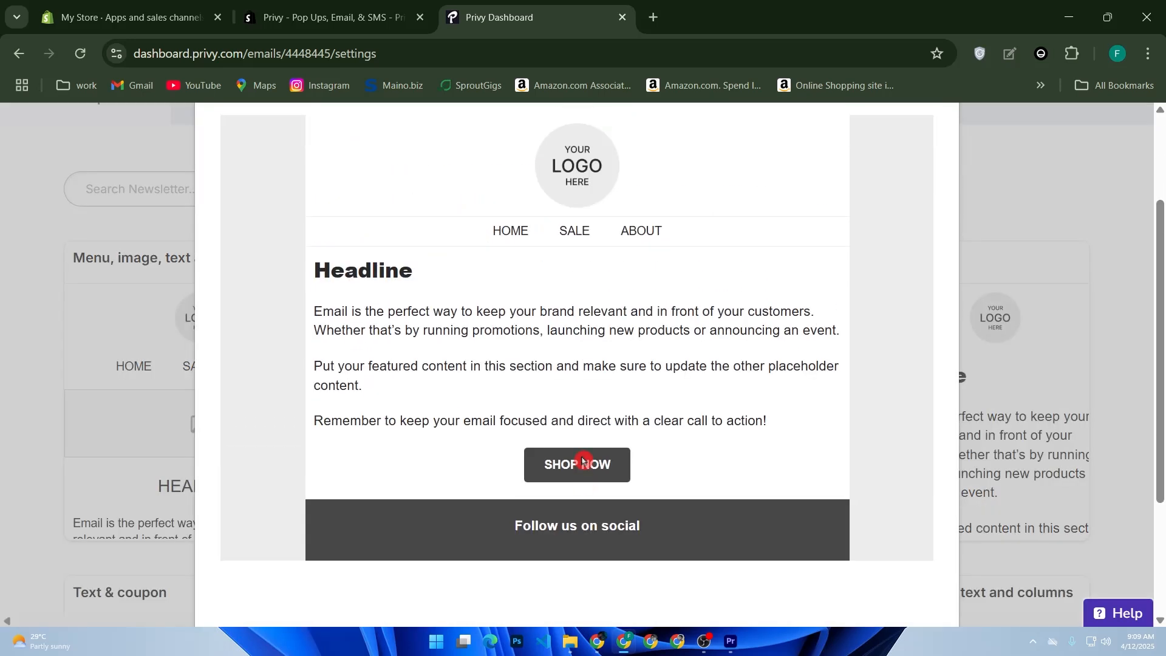
{"action": "scroll", "coordinate": [573, 472], "scroll_direction": "down", "scroll_amount": 2}
{"action": "scroll", "coordinate": [574, 467], "scroll_direction": "up", "scroll_amount": 5}
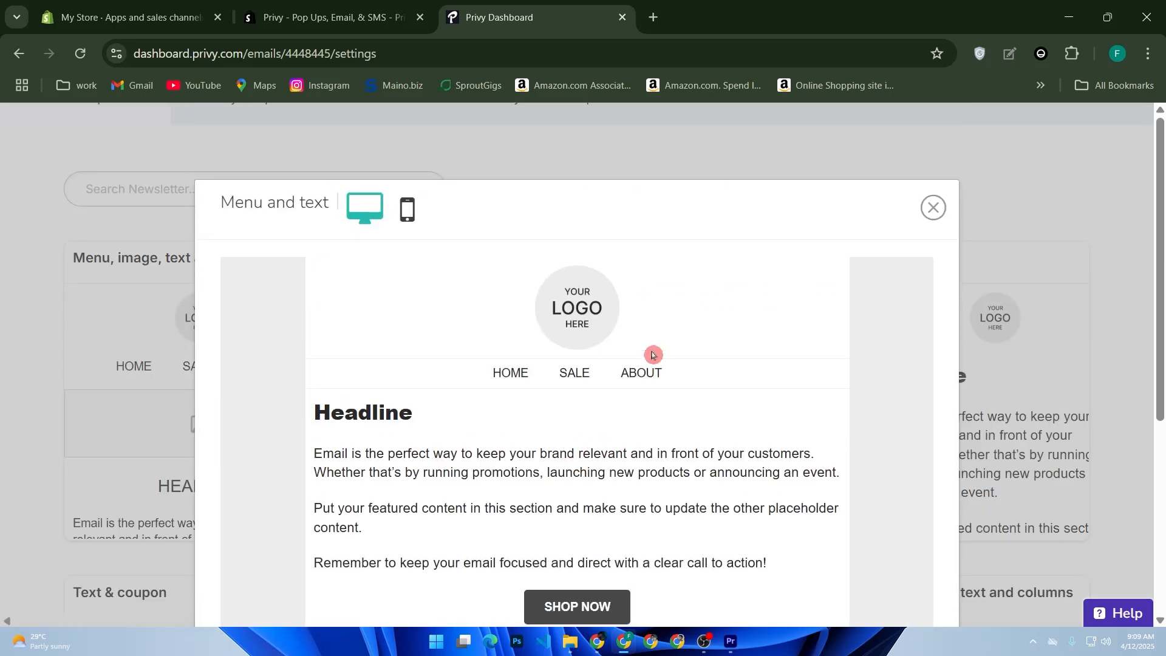
{"action": "left_click", "coordinate": [408, 210]}
{"action": "scroll", "coordinate": [508, 393], "scroll_direction": "down", "scroll_amount": 2}
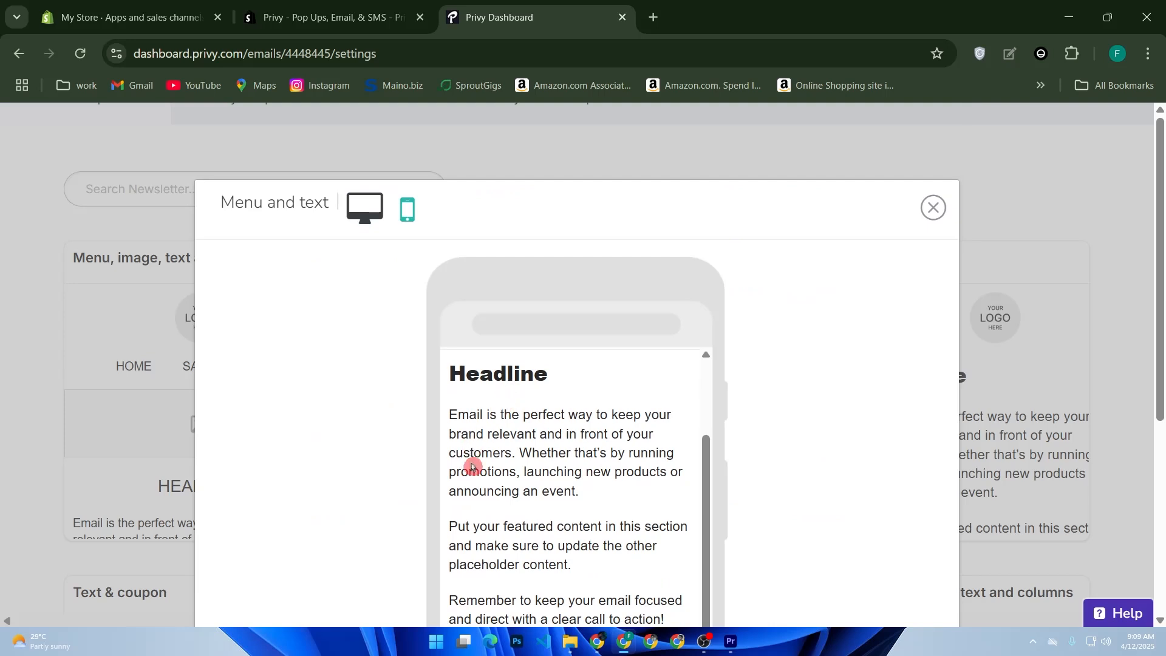
{"action": "left_click_drag", "start_coordinate": [547, 382], "coordinate": [453, 384]}
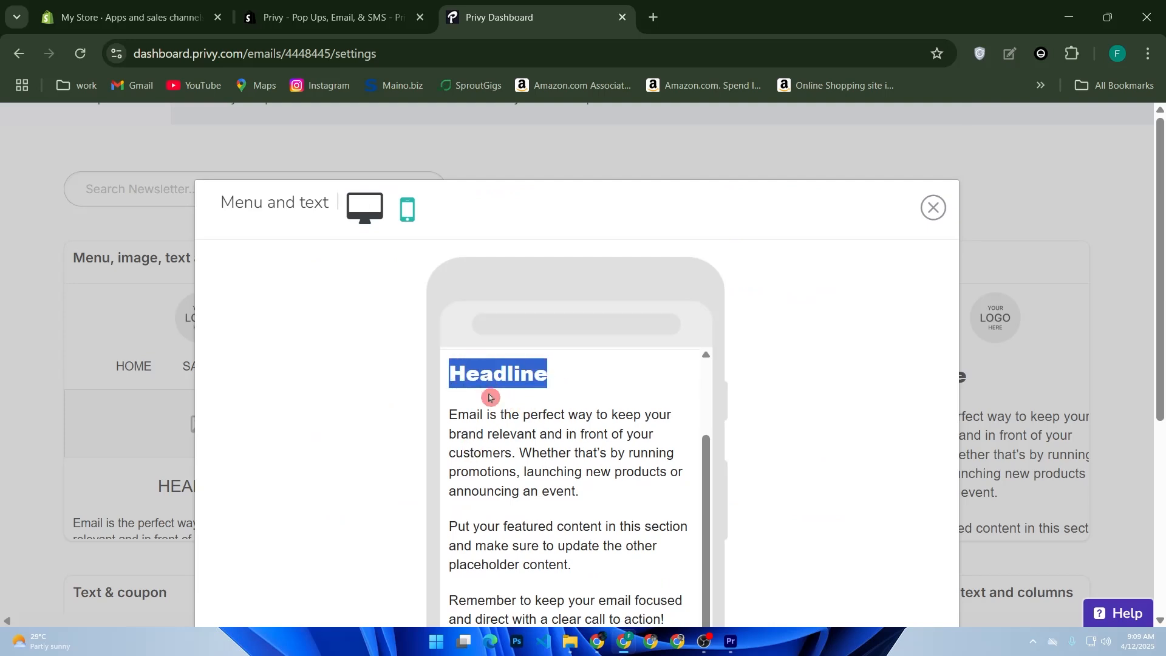
{"action": "scroll", "coordinate": [498, 389], "scroll_direction": "down", "scroll_amount": 5}
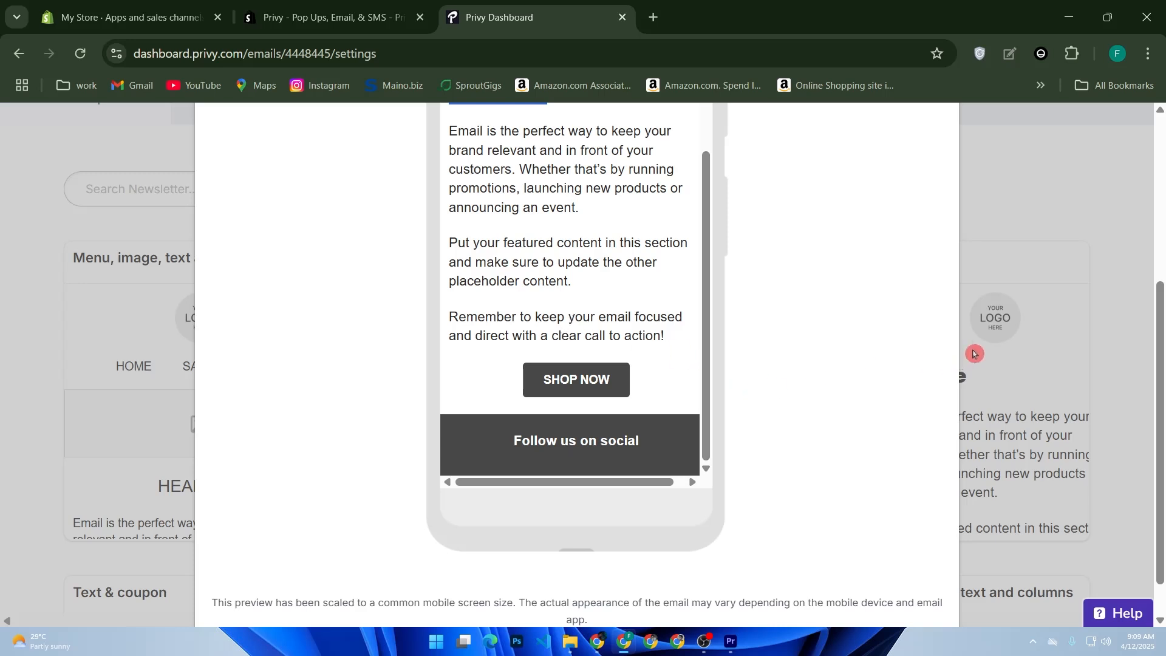
Switch to the Shopify admin and start a new discount of the "Amount off products" type.
{"action": "left_click", "coordinate": [131, 17]}
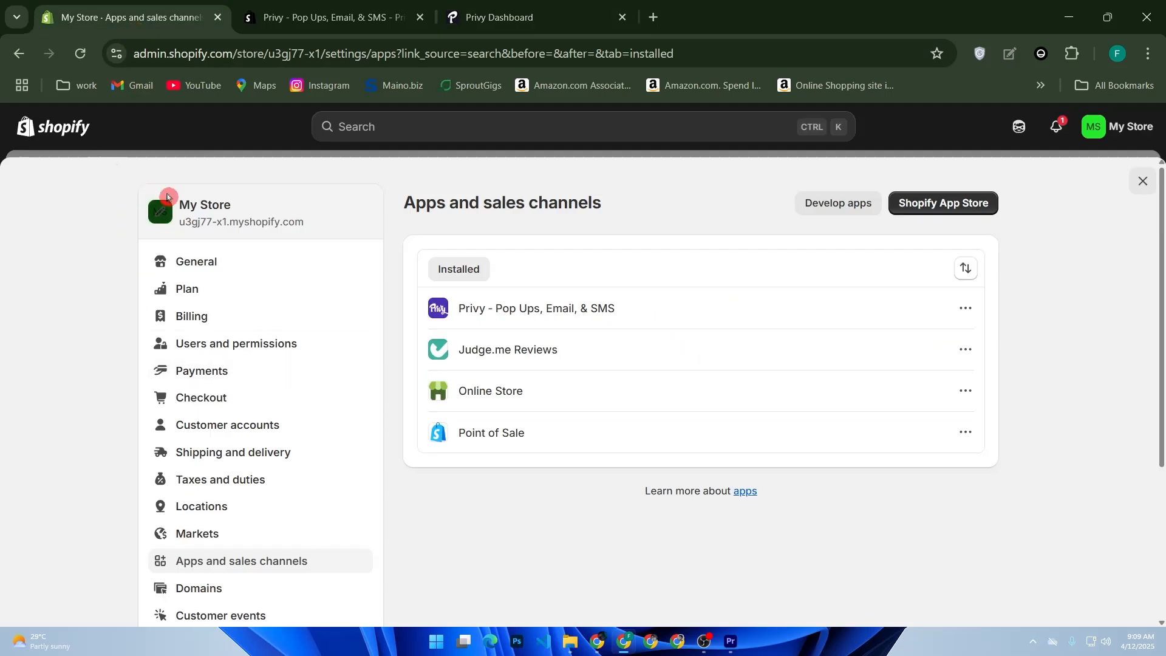
{"action": "left_click", "coordinate": [55, 135]}
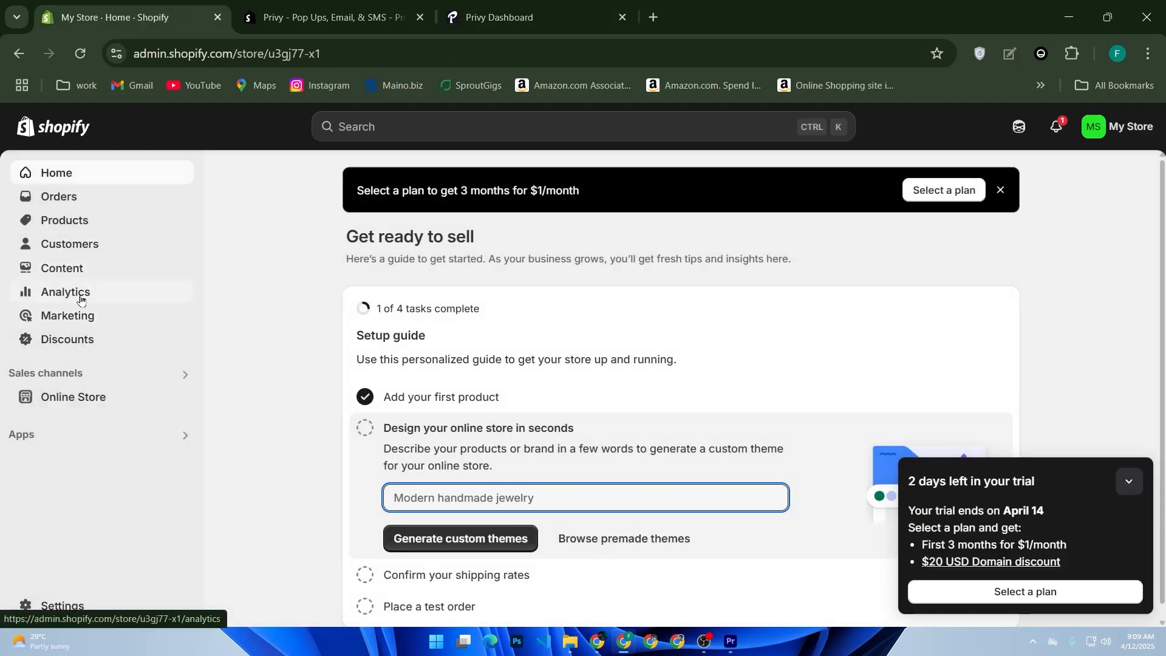
{"action": "left_click", "coordinate": [76, 340]}
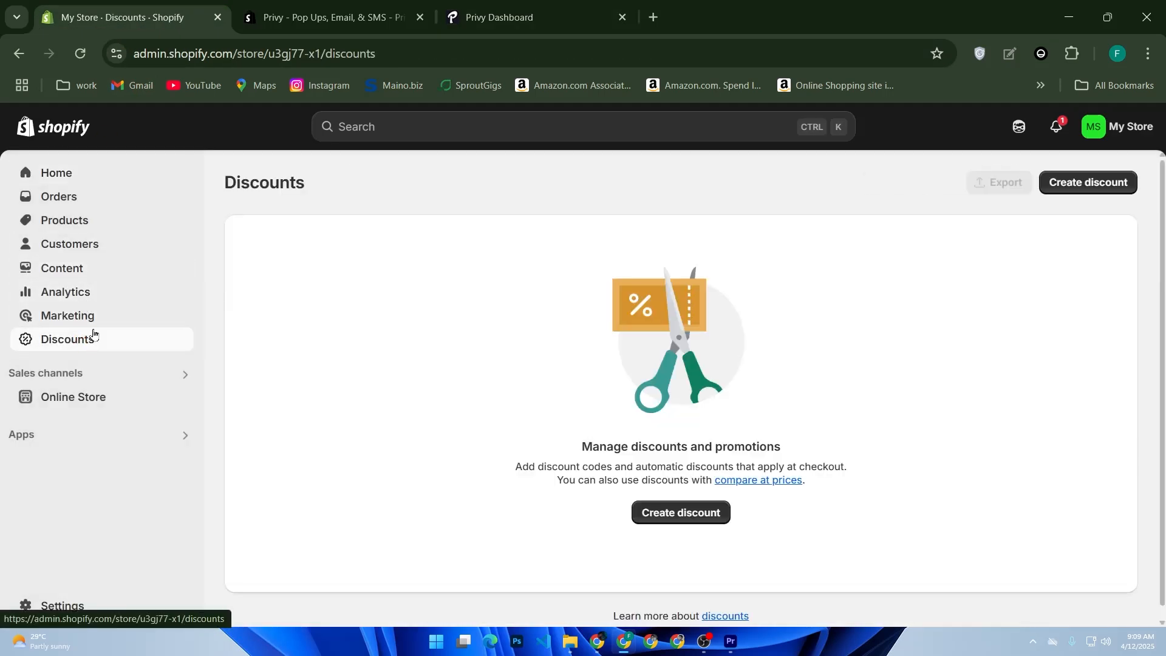
{"action": "left_click", "coordinate": [693, 521]}
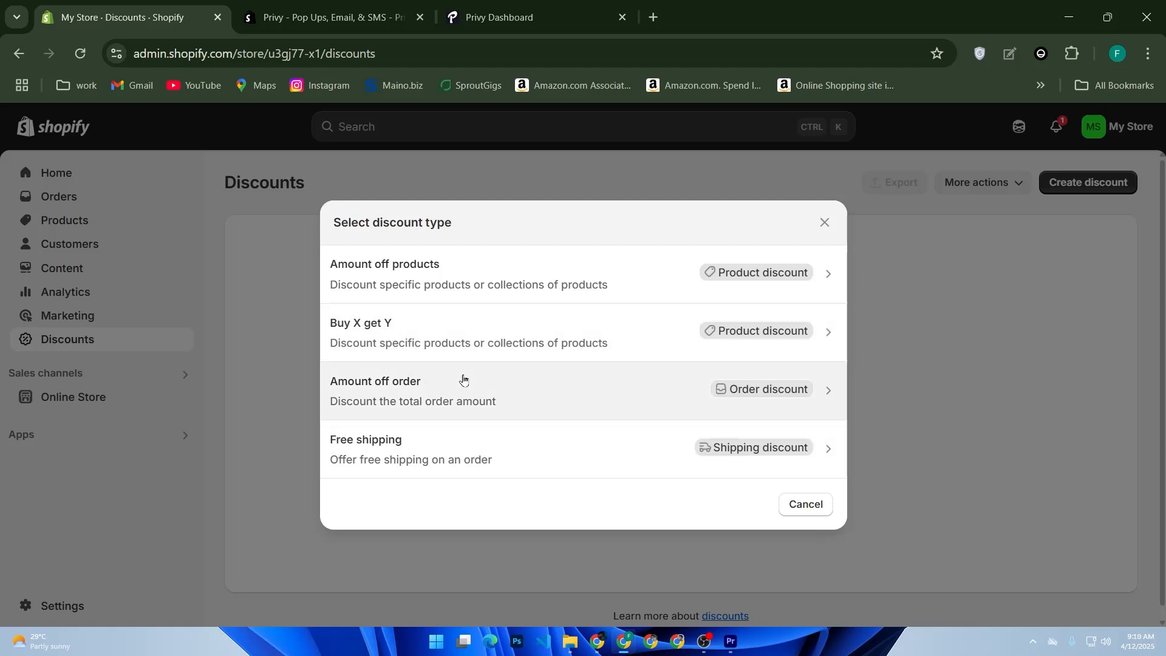
{"action": "left_click", "coordinate": [456, 285]}
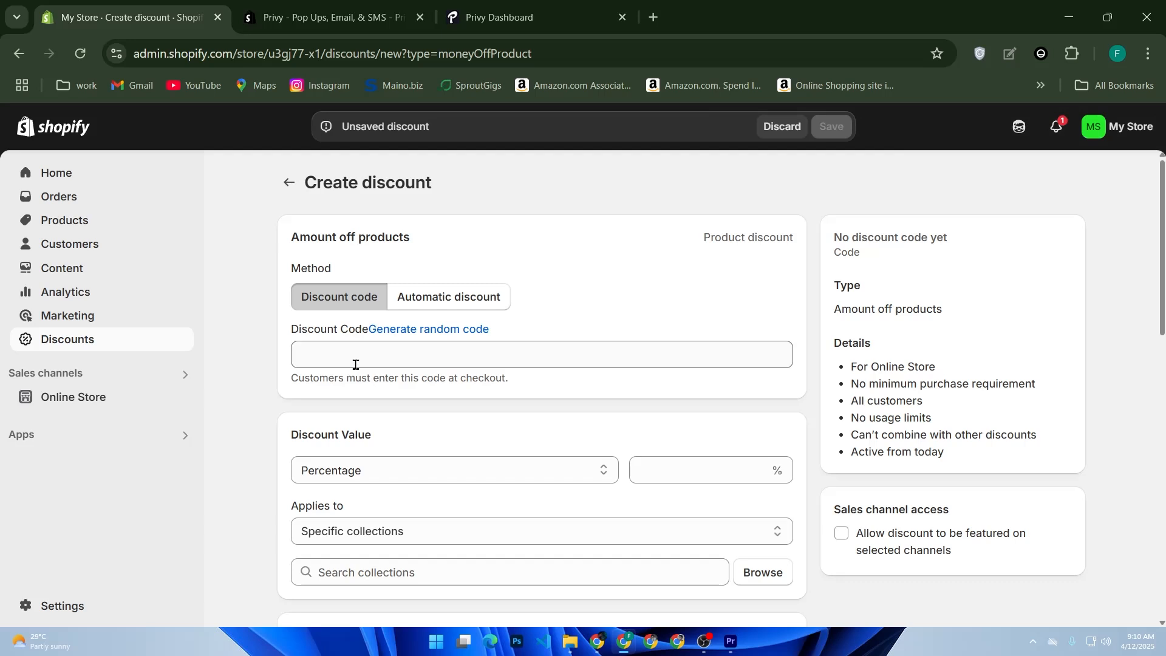
Enter "welcome10" as the discount code for the new product discount.
{"action": "left_click", "coordinate": [355, 364]}
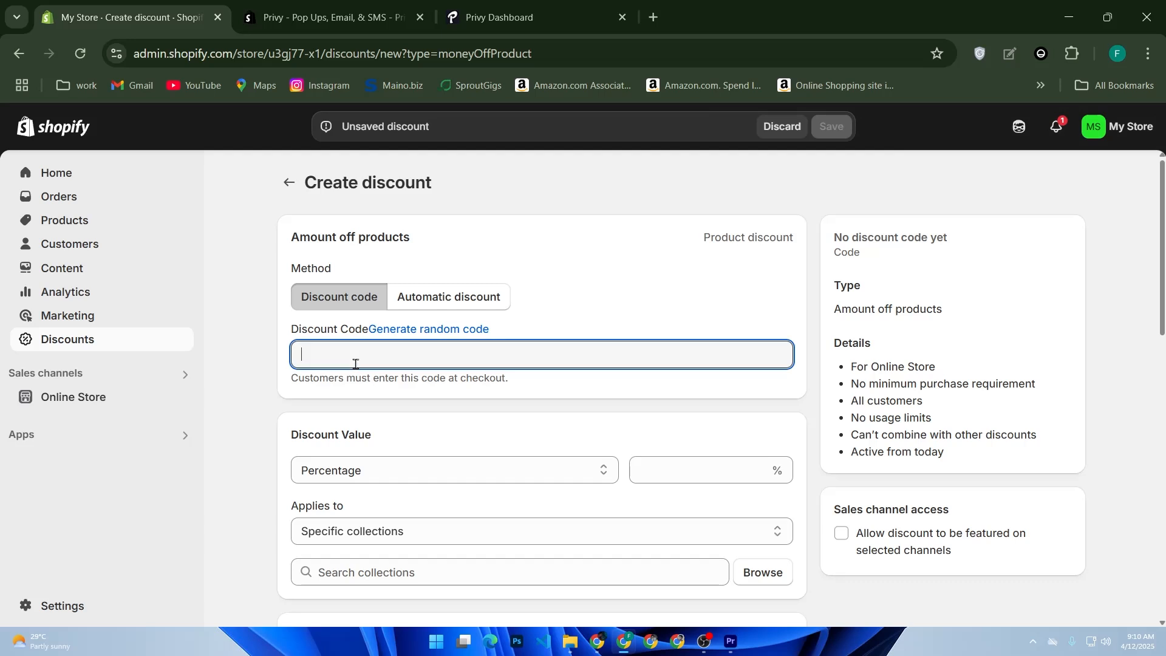
{"action": "type", "text": "wel"}
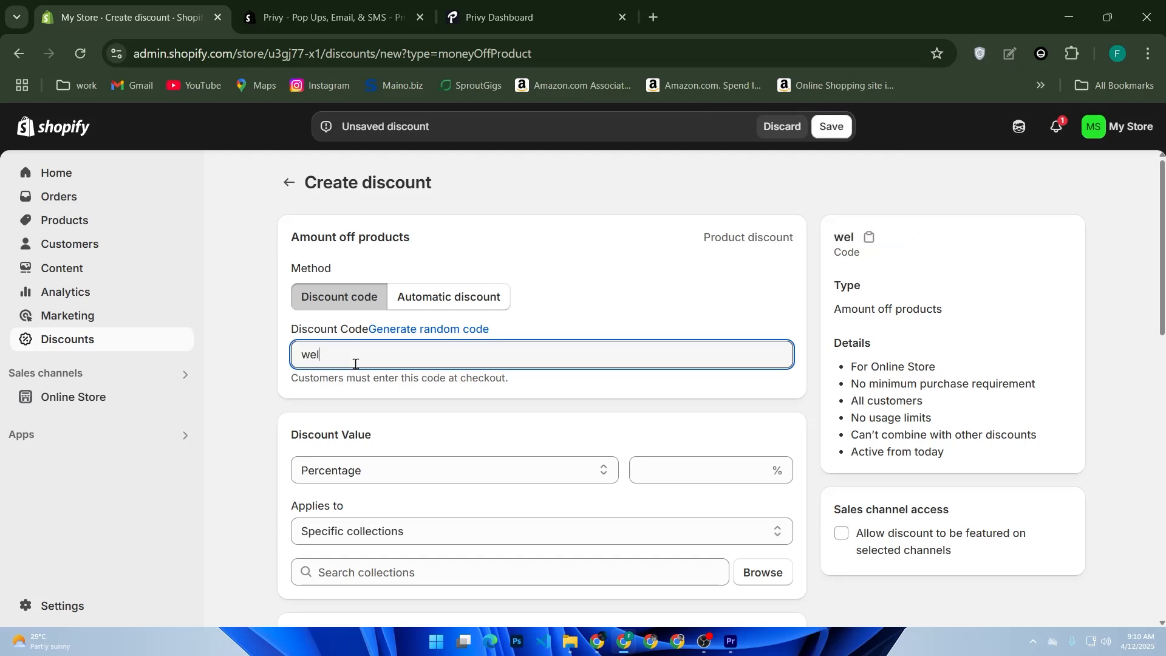
{"action": "type", "text": "come10"}
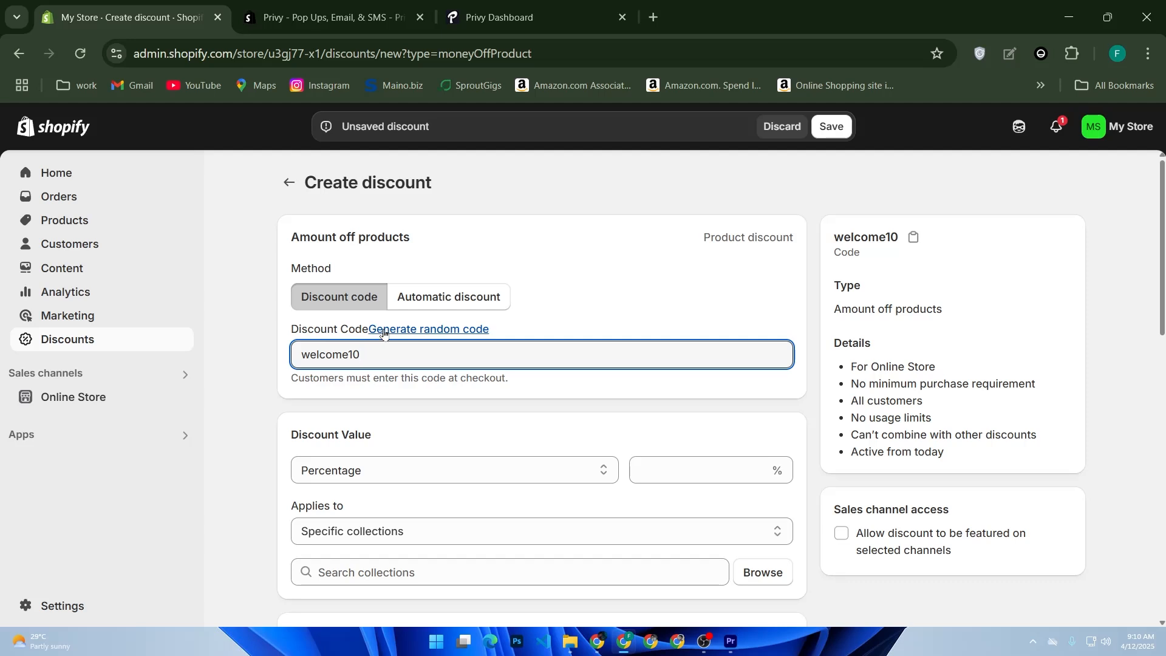
Return to the Privy dashboard, close the "Menu and text" preview and look over the other basic templates, including "Text & coupon".
{"action": "left_click", "coordinate": [512, 17]}
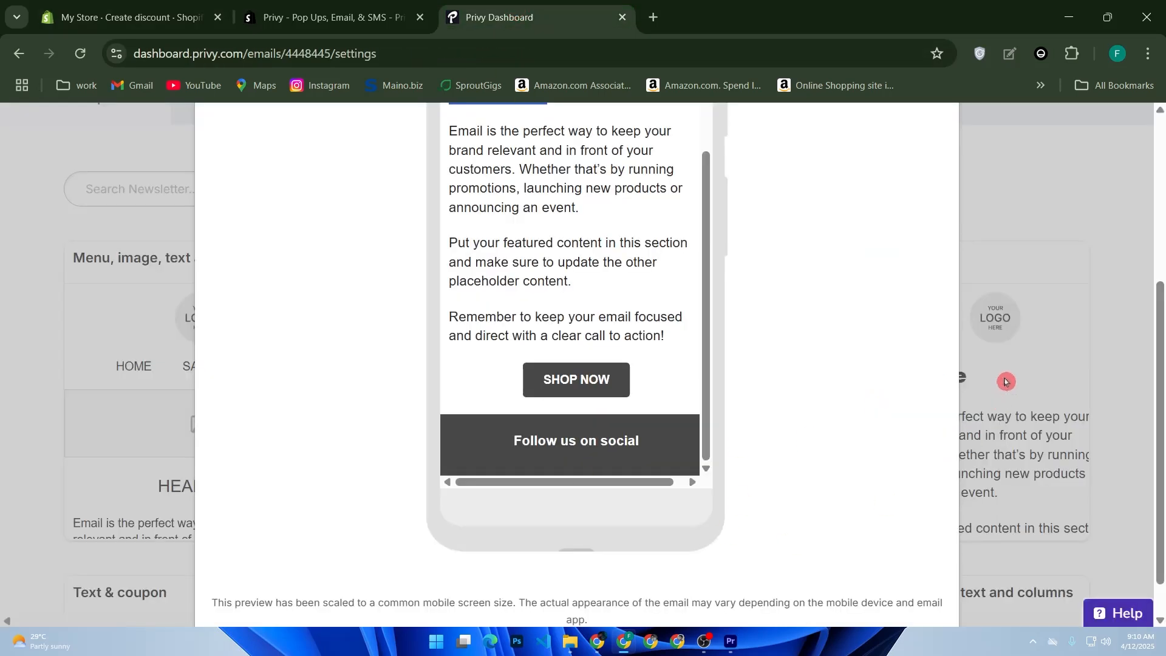
{"action": "scroll", "coordinate": [669, 318], "scroll_direction": "up", "scroll_amount": 5}
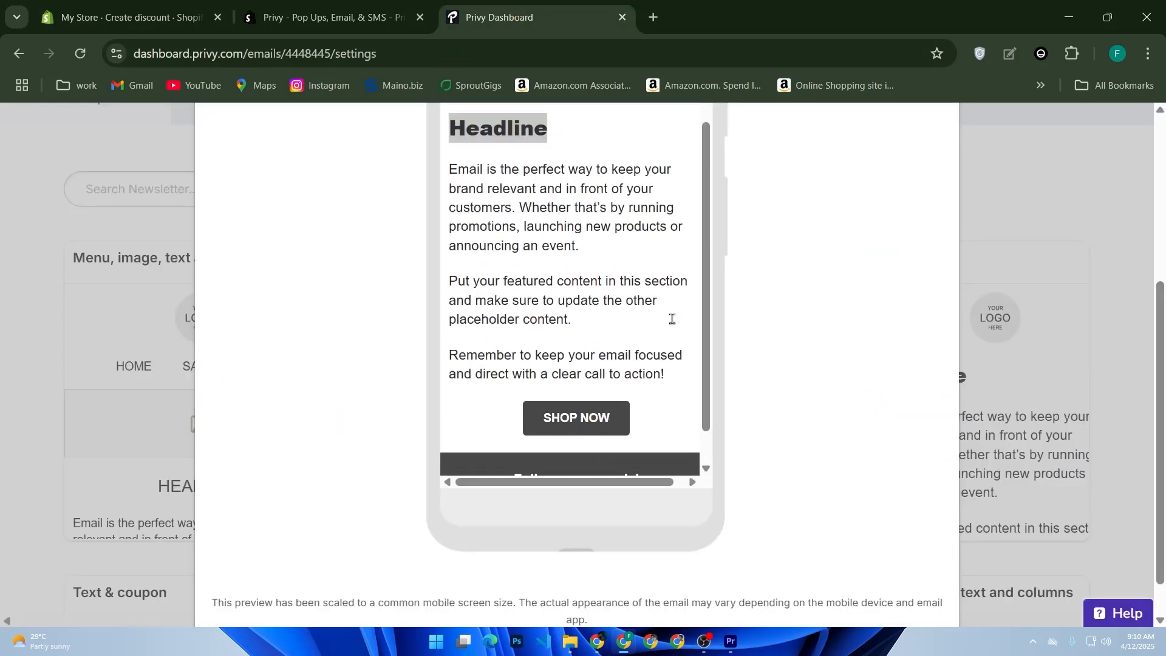
{"action": "left_click", "coordinate": [925, 219]}
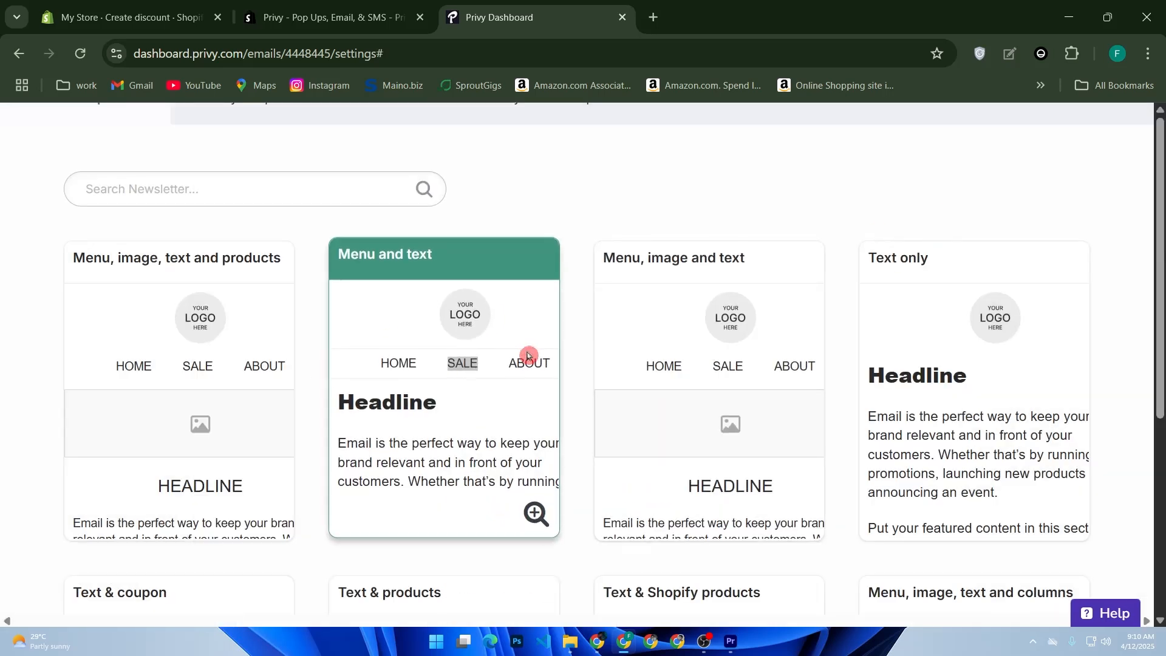
{"action": "scroll", "coordinate": [479, 409], "scroll_direction": "down", "scroll_amount": 5}
{"action": "scroll", "coordinate": [480, 415], "scroll_direction": "down", "scroll_amount": 3}
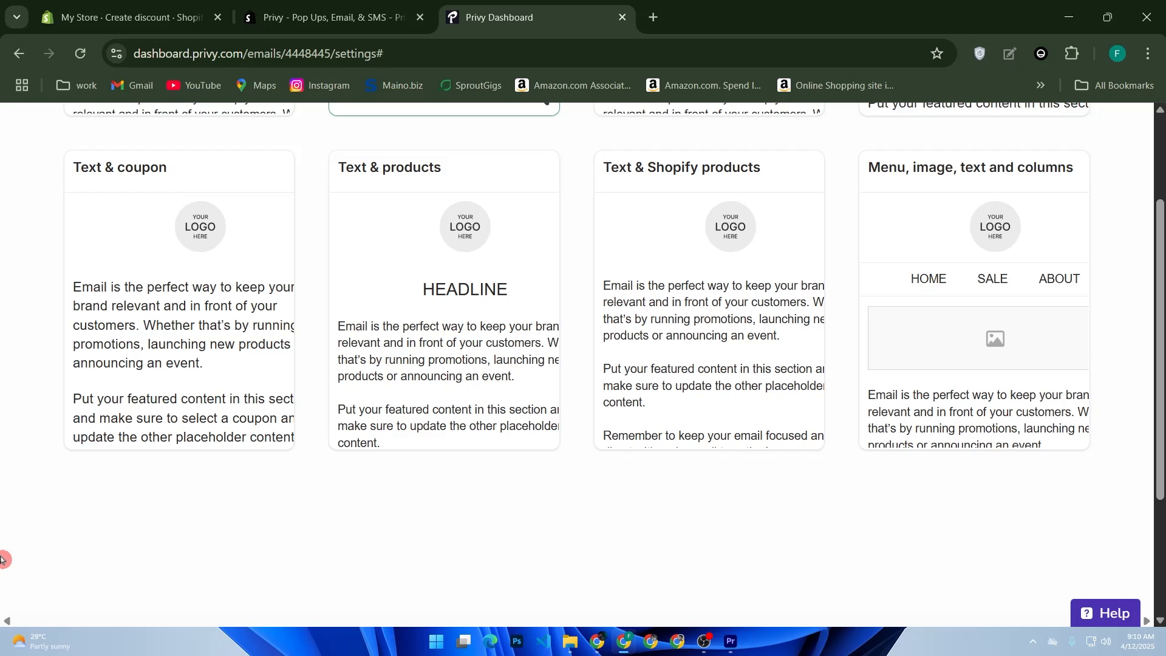
{"action": "scroll", "coordinate": [67, 551], "scroll_direction": "up", "scroll_amount": 5}
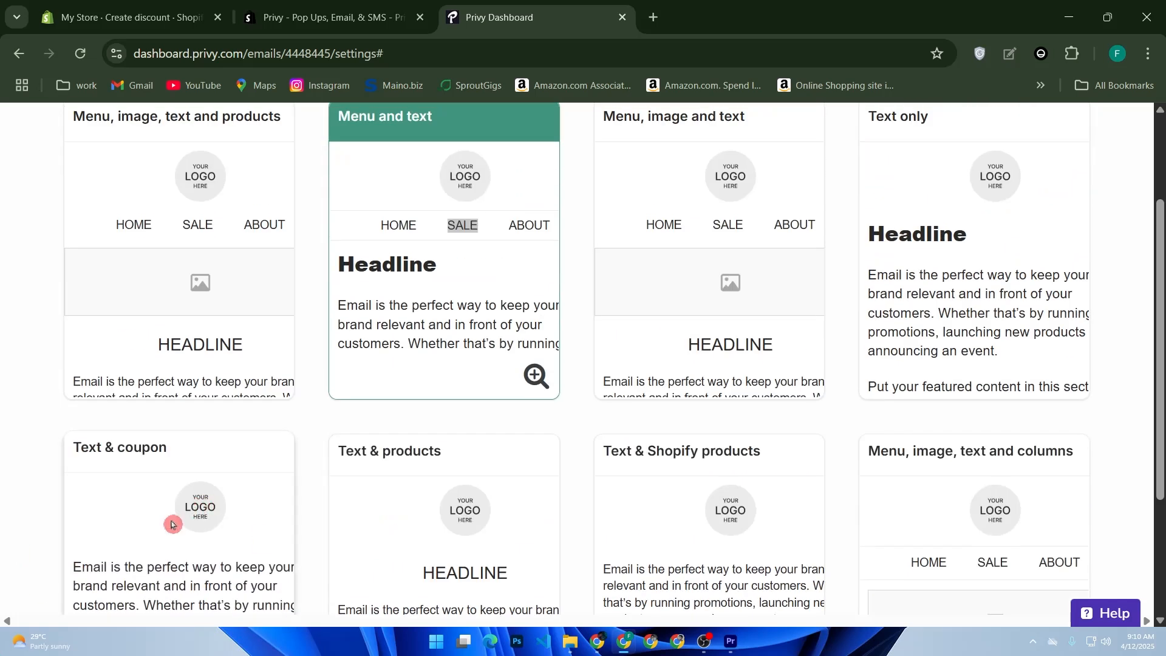
{"action": "left_click", "coordinate": [162, 484]}
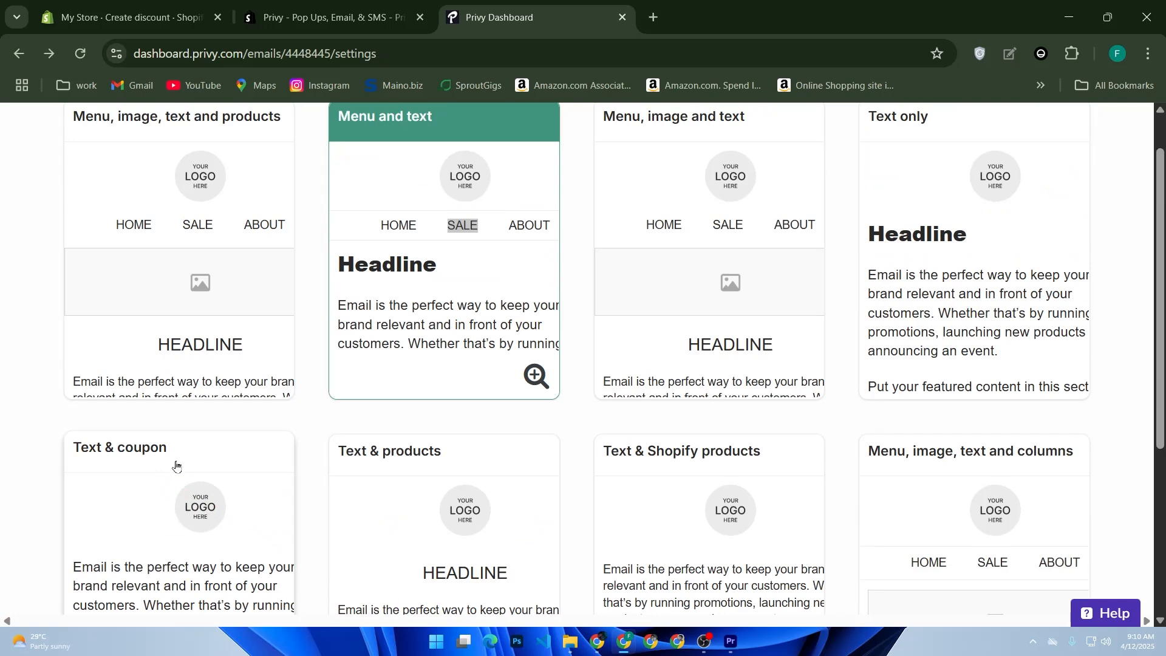
{"action": "scroll", "coordinate": [185, 458], "scroll_direction": "up", "scroll_amount": 4}
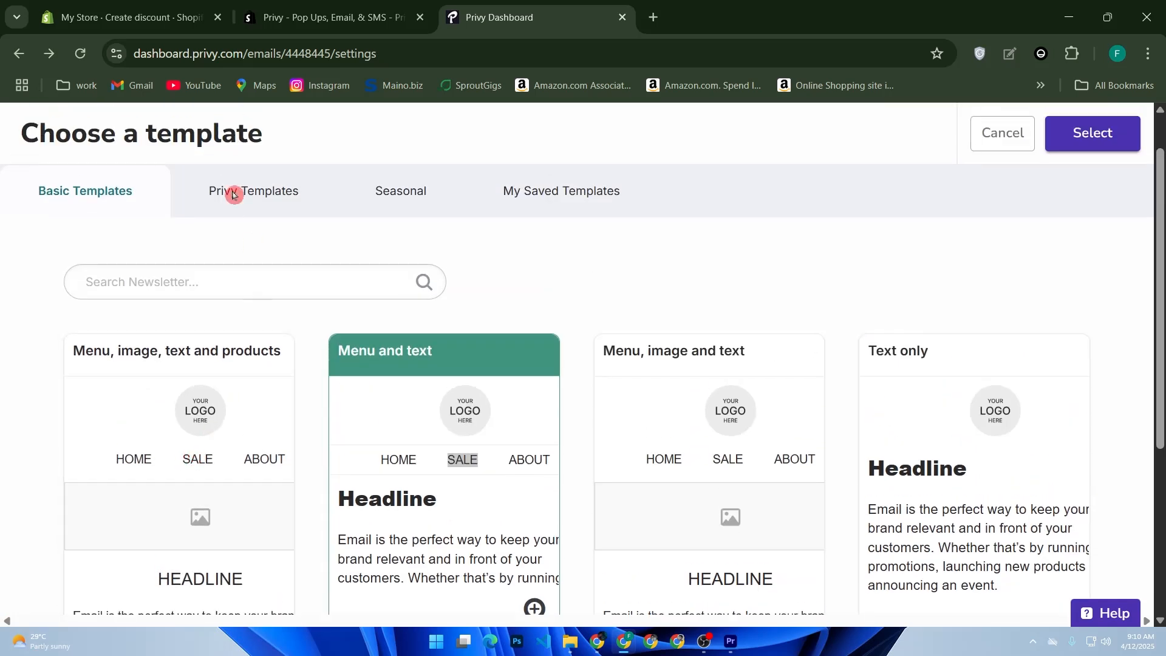
Browse the ready-made Privy templates and apply "Back in Stock Announcement" to the email.
{"action": "left_click", "coordinate": [235, 192]}
{"action": "scroll", "coordinate": [268, 401], "scroll_direction": "down", "scroll_amount": 2}
{"action": "scroll", "coordinate": [267, 401], "scroll_direction": "down", "scroll_amount": 2}
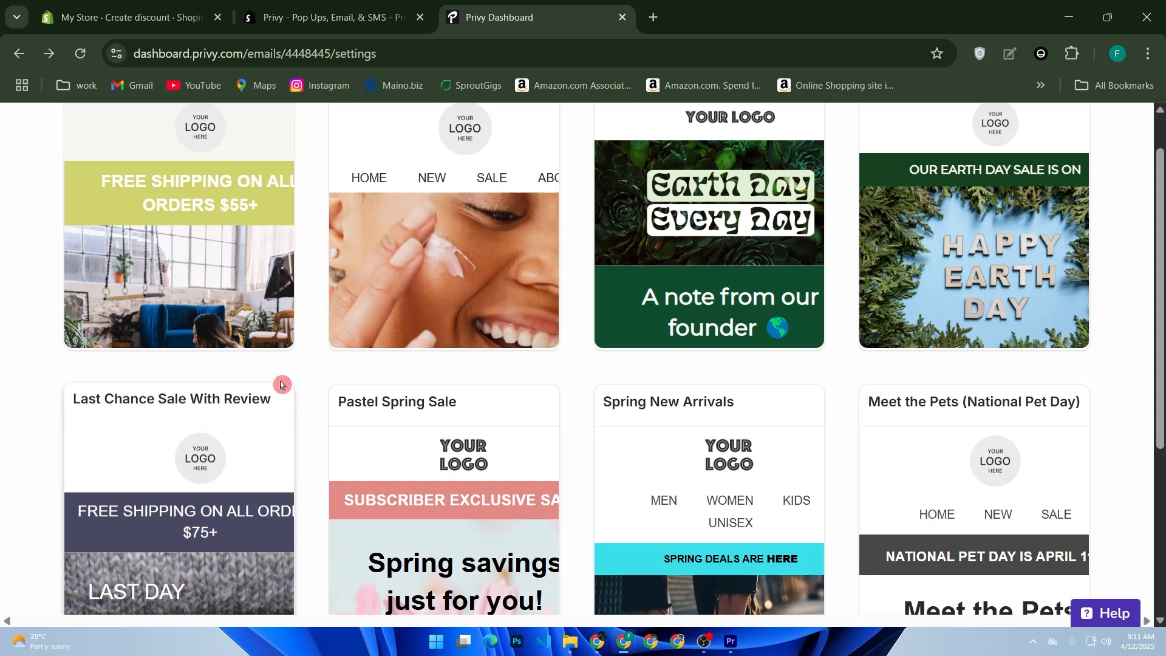
{"action": "scroll", "coordinate": [835, 291], "scroll_direction": "up", "scroll_amount": 5}
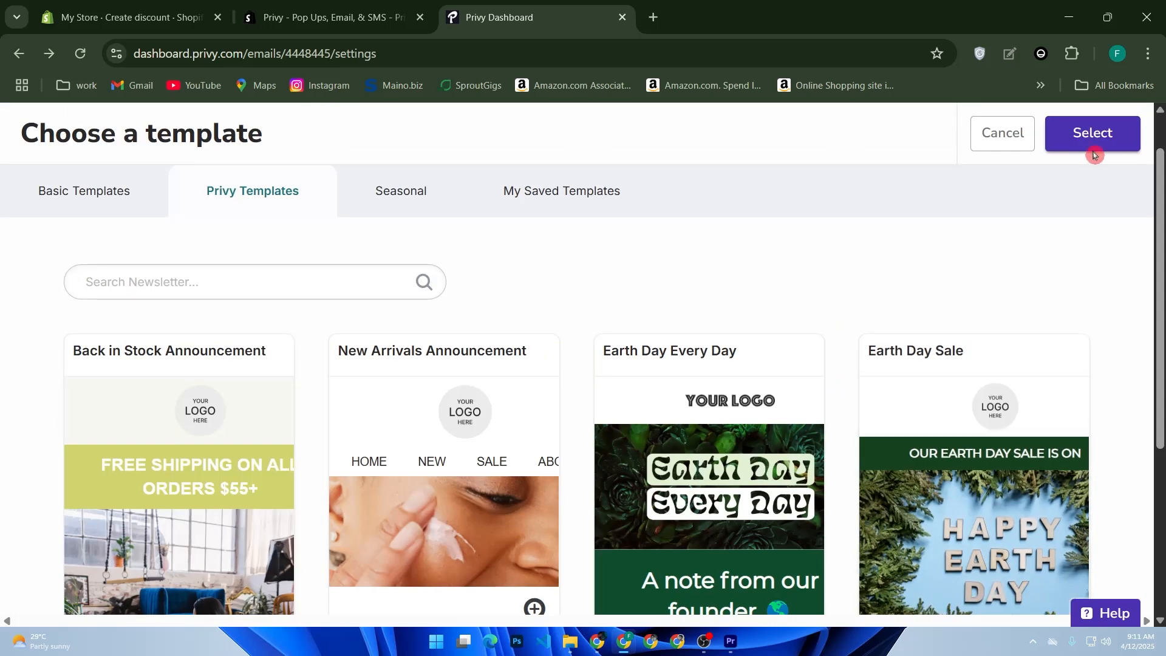
{"action": "left_click", "coordinate": [238, 457]}
{"action": "left_click", "coordinate": [1057, 146]}
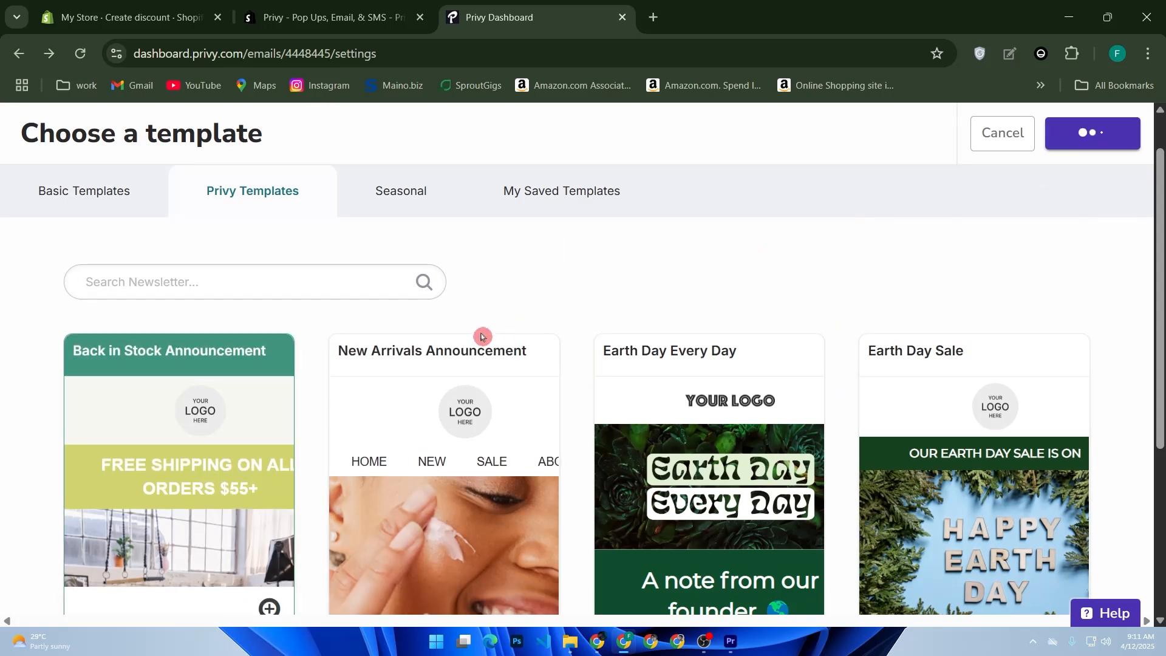